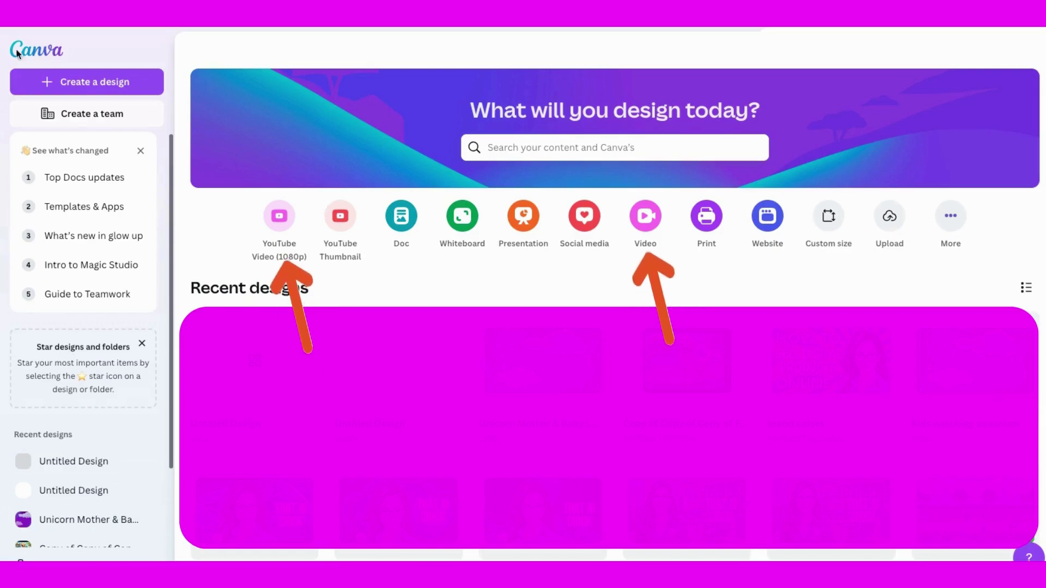
# Step: Start a YouTube Video (1080p) design and stretch the mountain-biker painting to fill the second page
pyautogui.click(283, 214)
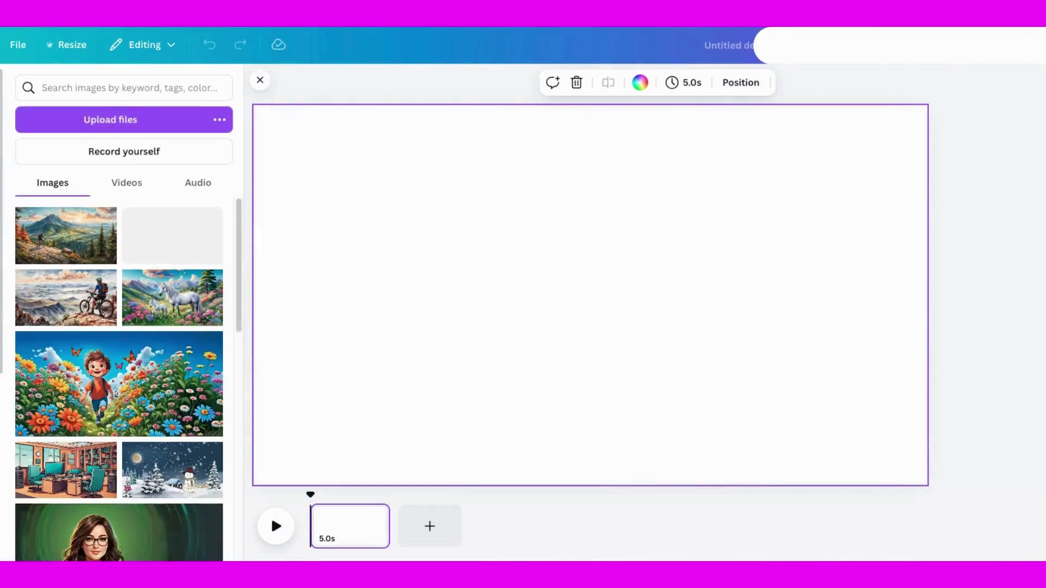
pyautogui.click(77, 224)
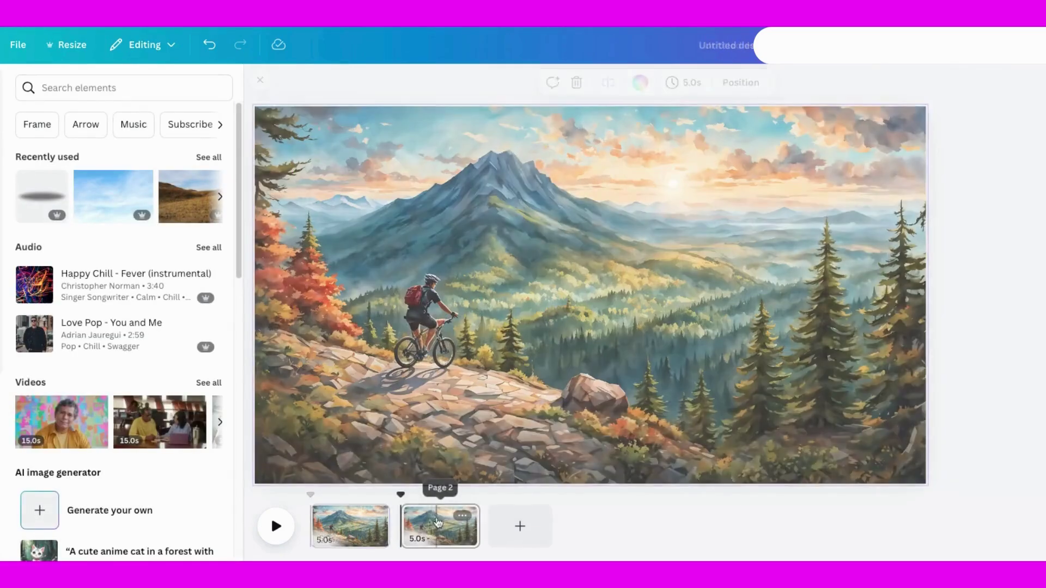
pyautogui.click(436, 526)
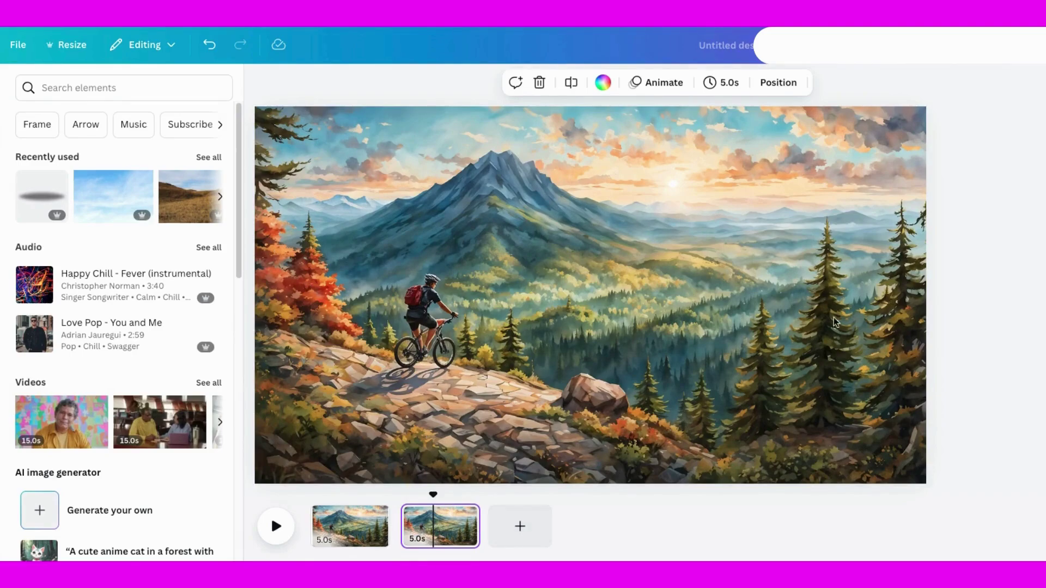
pyautogui.click(525, 371)
pyautogui.moveTo(617, 342); pyautogui.dragTo(678, 349)
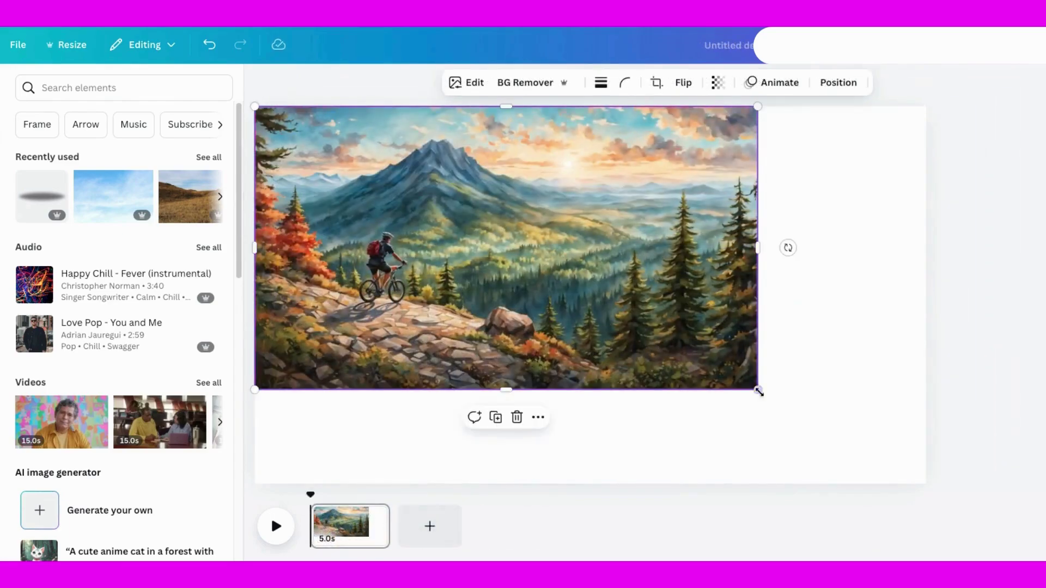
pyautogui.moveTo(759, 391); pyautogui.dragTo(924, 479)
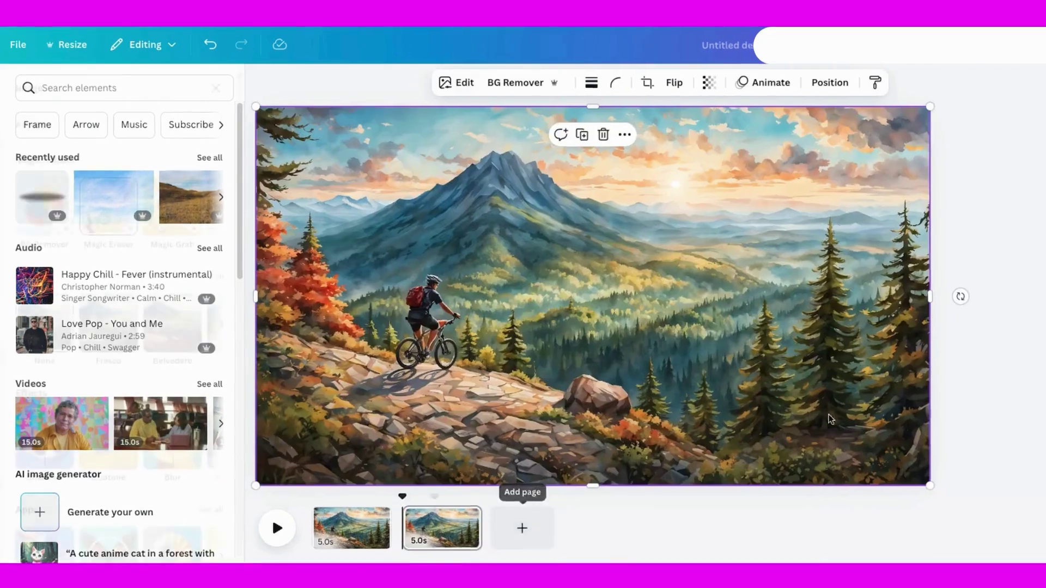
# Step: Start Magic Grab on the painting and brush over the right-hand trees, left trees and cyclist
pyautogui.click(452, 82)
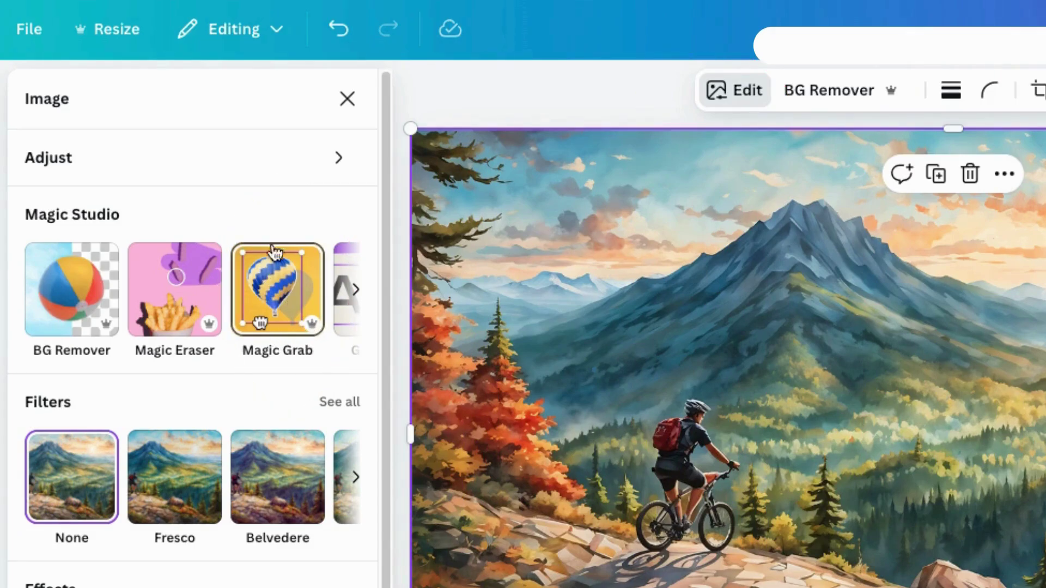
pyautogui.click(272, 291)
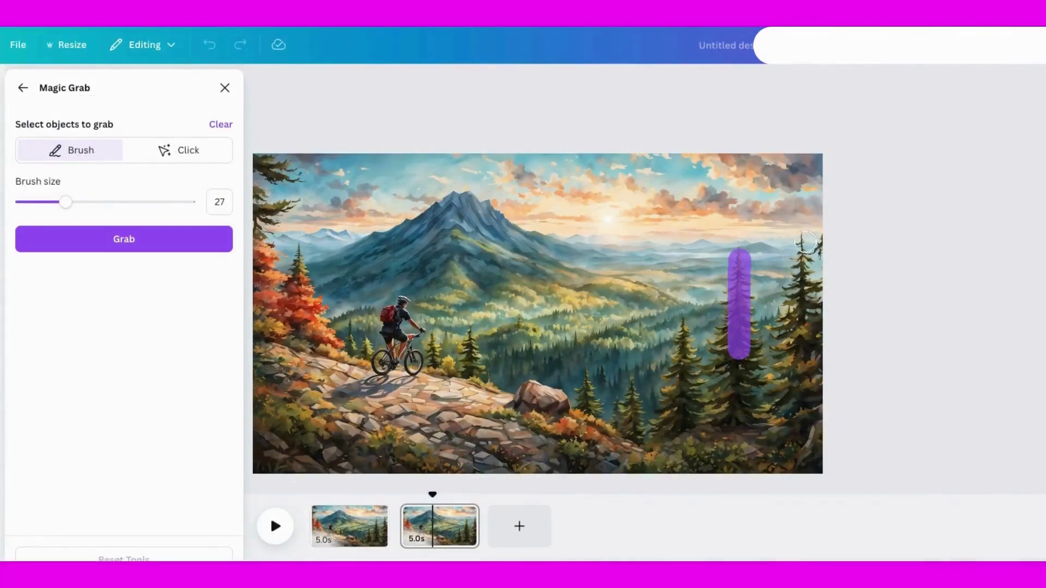
pyautogui.moveTo(802, 239); pyautogui.dragTo(805, 330)
pyautogui.moveTo(677, 326); pyautogui.dragTo(685, 385)
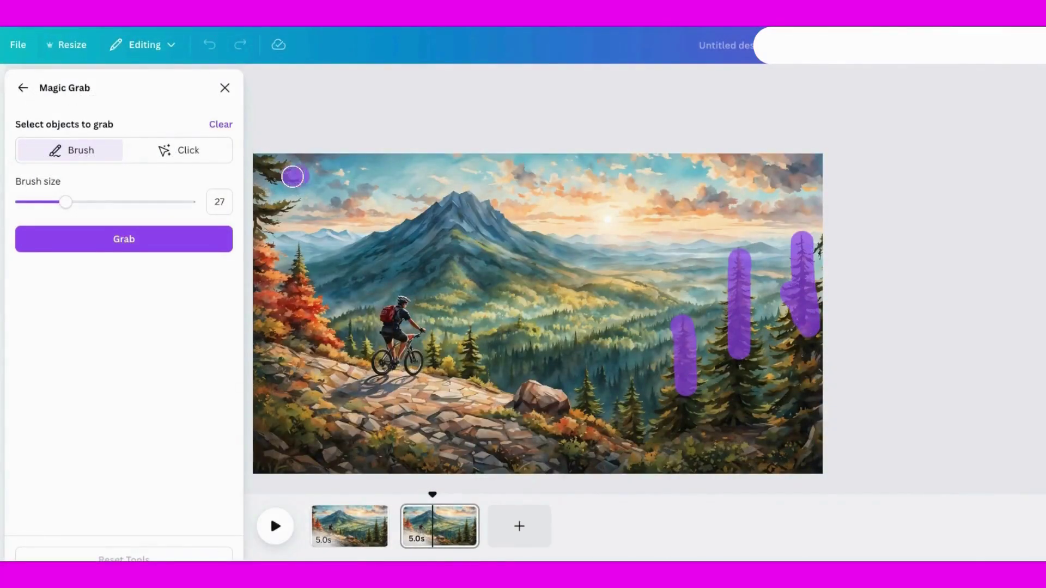
pyautogui.moveTo(267, 223)
pyautogui.mouseDown()
pyautogui.moveTo(276, 271)
pyautogui.moveTo(303, 260)
pyautogui.moveTo(289, 316)
pyautogui.moveTo(311, 303)
pyautogui.moveTo(346, 354)
pyautogui.moveTo(387, 356)
pyautogui.moveTo(395, 311)
pyautogui.moveTo(416, 336)
pyautogui.moveTo(419, 376)
pyautogui.mouseUp()
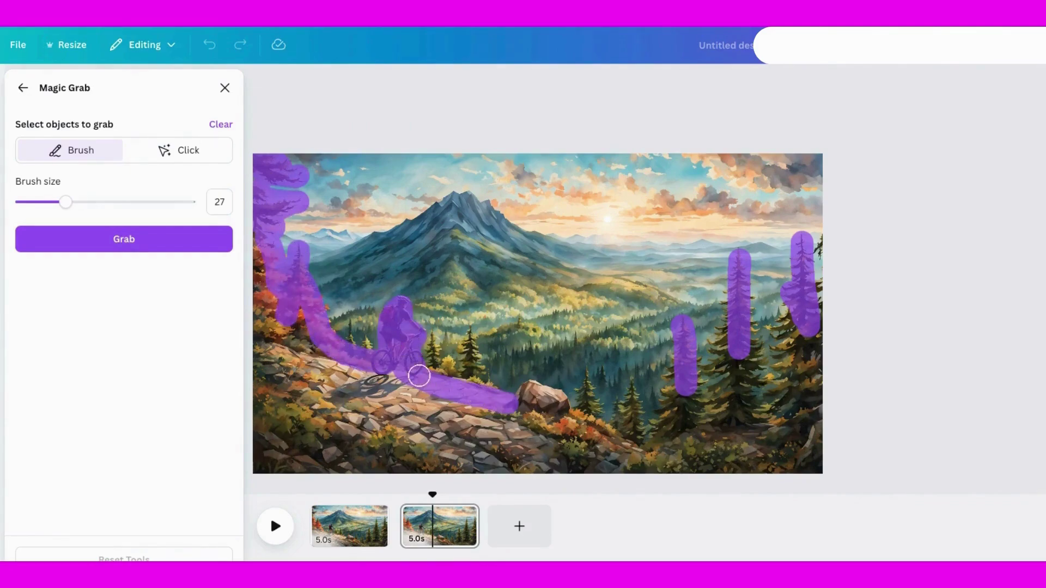
# Step: Extend the brushing along the trail and edges at brush size 54, then grab the foreground
pyautogui.moveTo(529, 391)
pyautogui.mouseDown()
pyautogui.moveTo(647, 445)
pyautogui.moveTo(681, 361)
pyautogui.mouseUp()
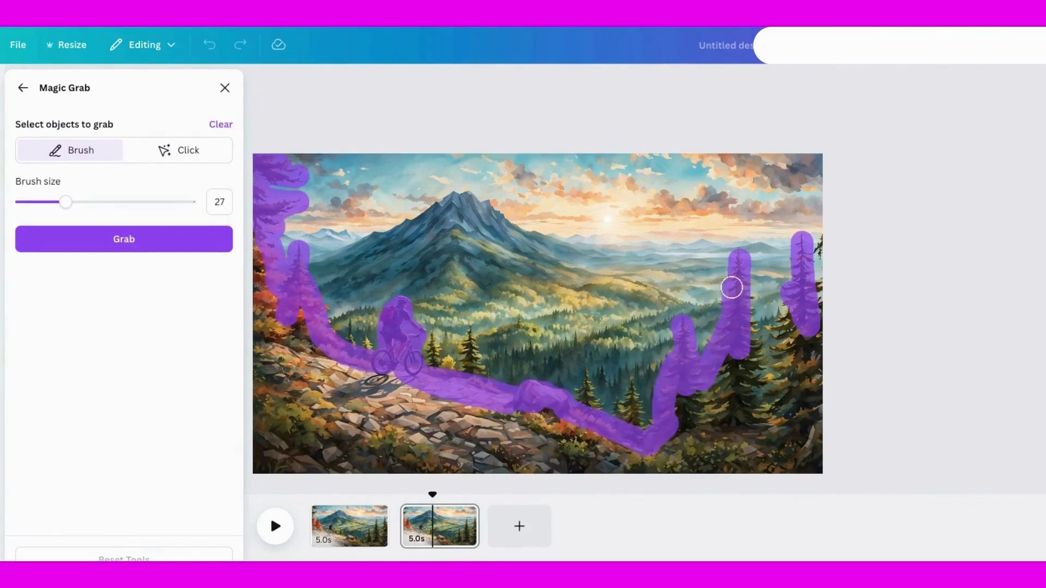
pyautogui.moveTo(732, 287)
pyautogui.mouseDown()
pyautogui.moveTo(787, 319)
pyautogui.moveTo(809, 284)
pyautogui.moveTo(815, 462)
pyautogui.mouseUp()
pyautogui.moveTo(256, 245); pyautogui.dragTo(264, 469)
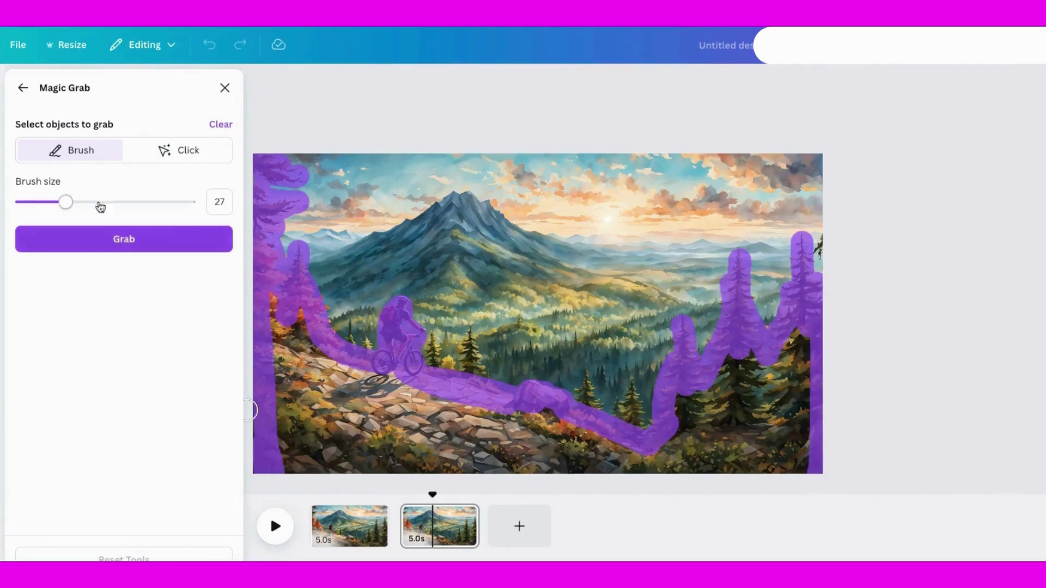
pyautogui.moveTo(100, 206); pyautogui.dragTo(111, 202)
pyautogui.moveTo(273, 304)
pyautogui.mouseDown()
pyautogui.moveTo(302, 336)
pyautogui.moveTo(291, 464)
pyautogui.moveTo(592, 467)
pyautogui.moveTo(517, 415)
pyautogui.moveTo(310, 367)
pyautogui.moveTo(468, 442)
pyautogui.moveTo(333, 409)
pyautogui.moveTo(698, 476)
pyautogui.moveTo(690, 410)
pyautogui.moveTo(803, 341)
pyautogui.moveTo(763, 464)
pyautogui.moveTo(783, 410)
pyautogui.moveTo(719, 414)
pyautogui.moveTo(814, 391)
pyautogui.mouseUp()
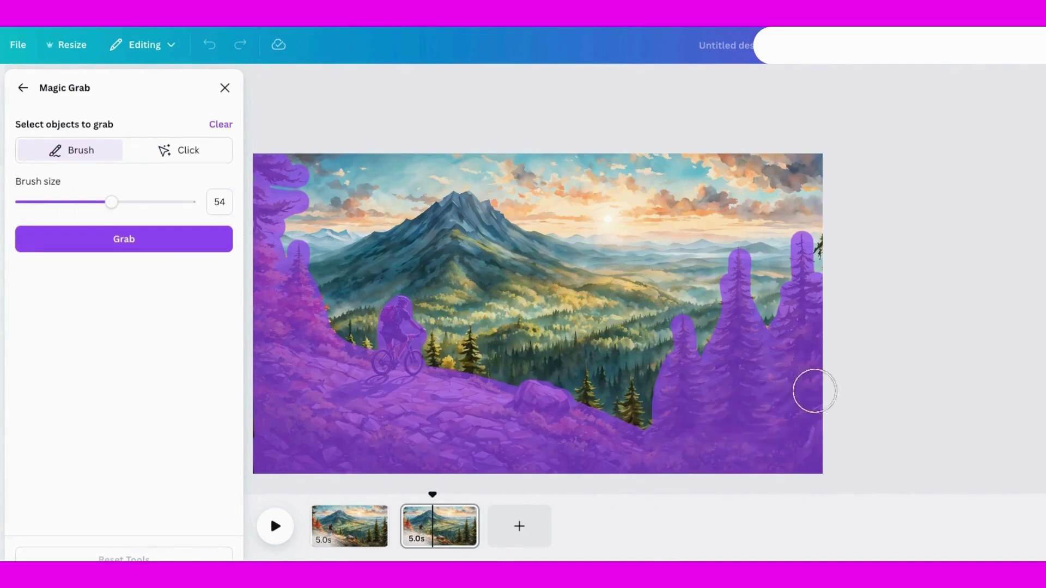
pyautogui.click(103, 240)
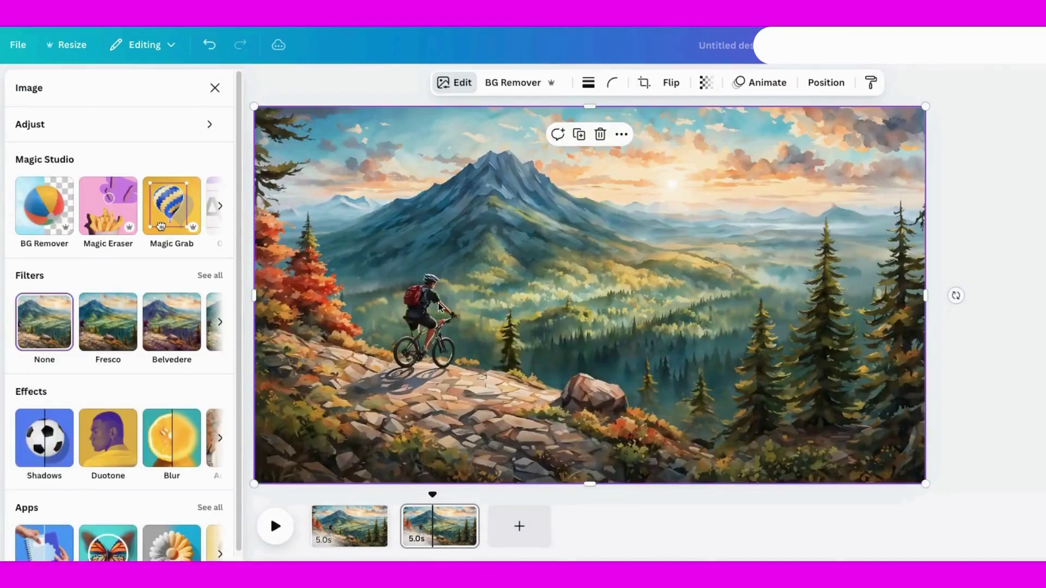
# Step: Lift the foreground cut-out higher, leaving an empty strip along the bottom of the page
pyautogui.moveTo(374, 381); pyautogui.dragTo(295, 270)
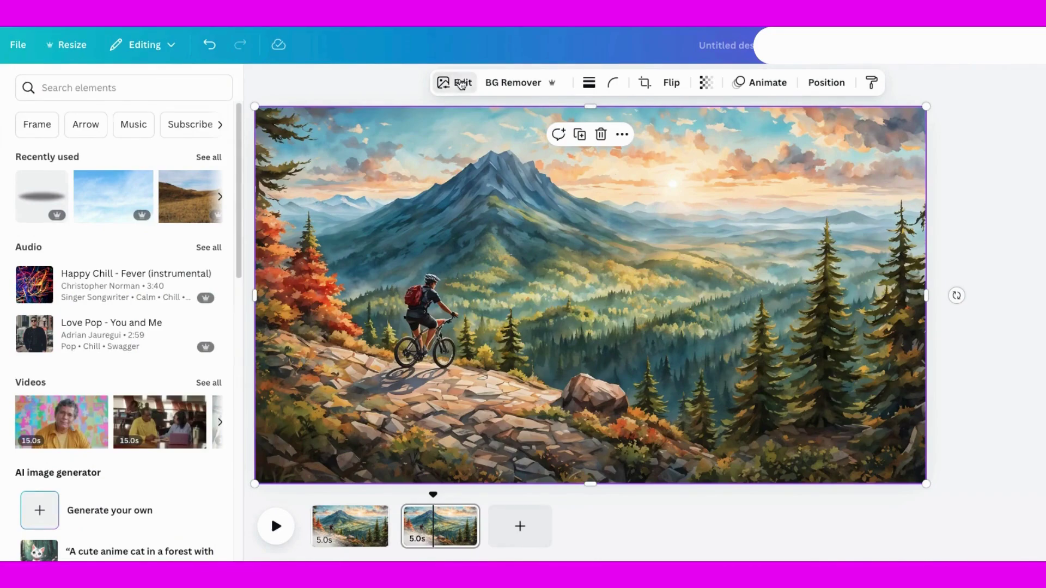
pyautogui.click(462, 84)
pyautogui.moveTo(574, 433); pyautogui.dragTo(563, 346)
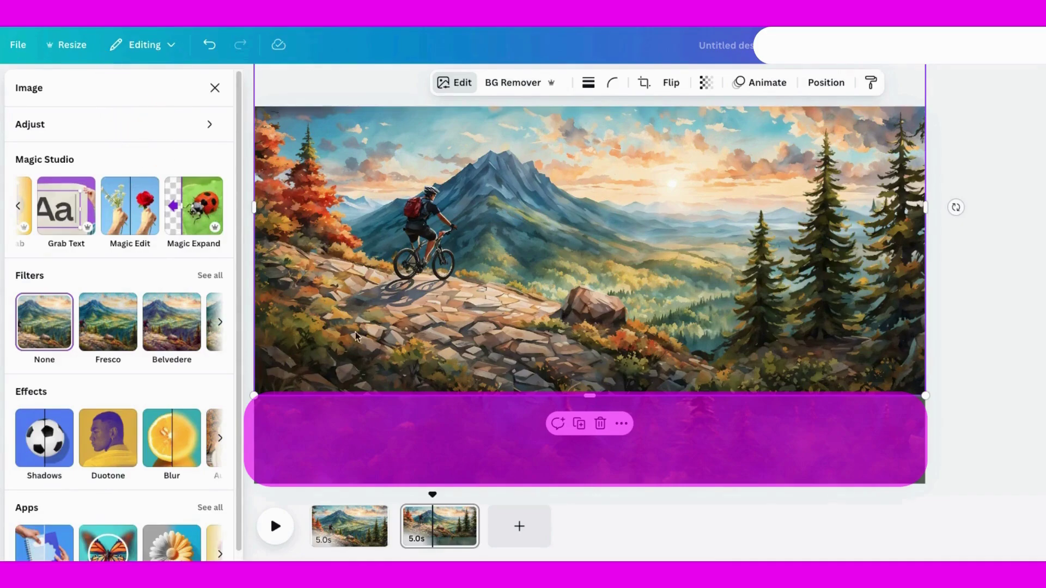
# Step: Magic Expand the foreground to Whole Page and keep the bottom-right generated variant
pyautogui.click(199, 212)
pyautogui.click(118, 205)
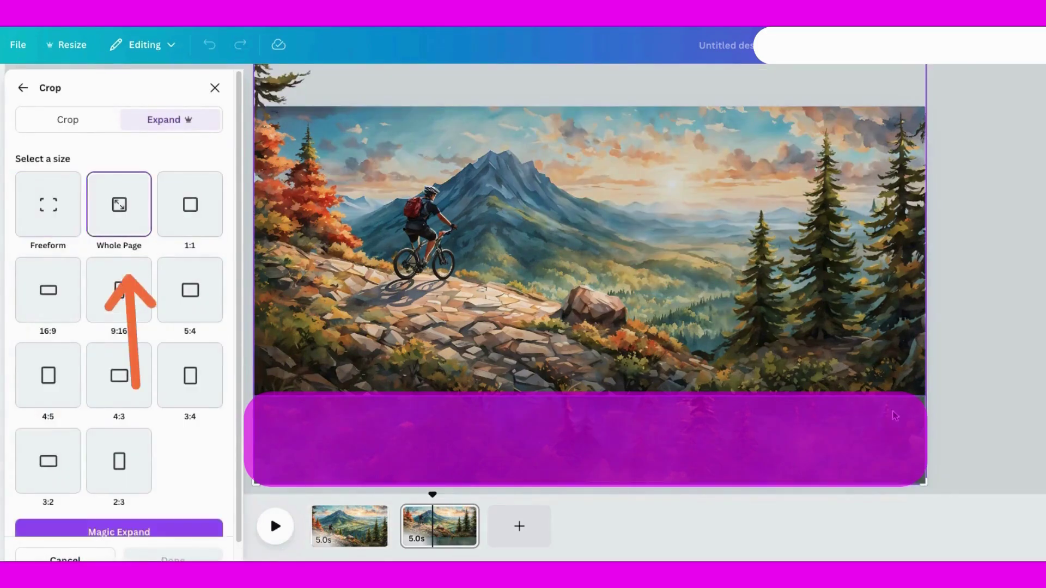
pyautogui.click(118, 532)
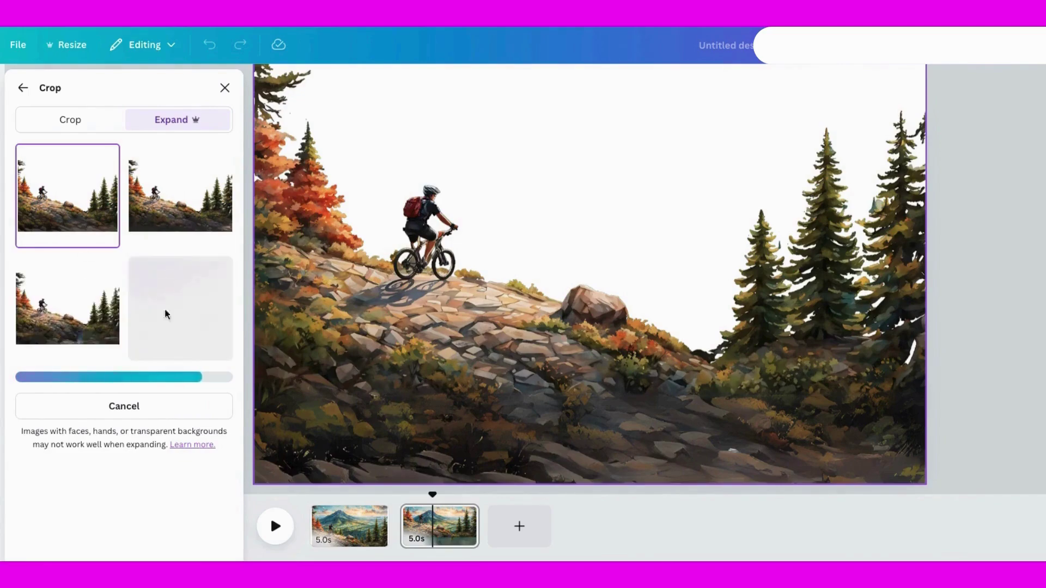
pyautogui.click(68, 305)
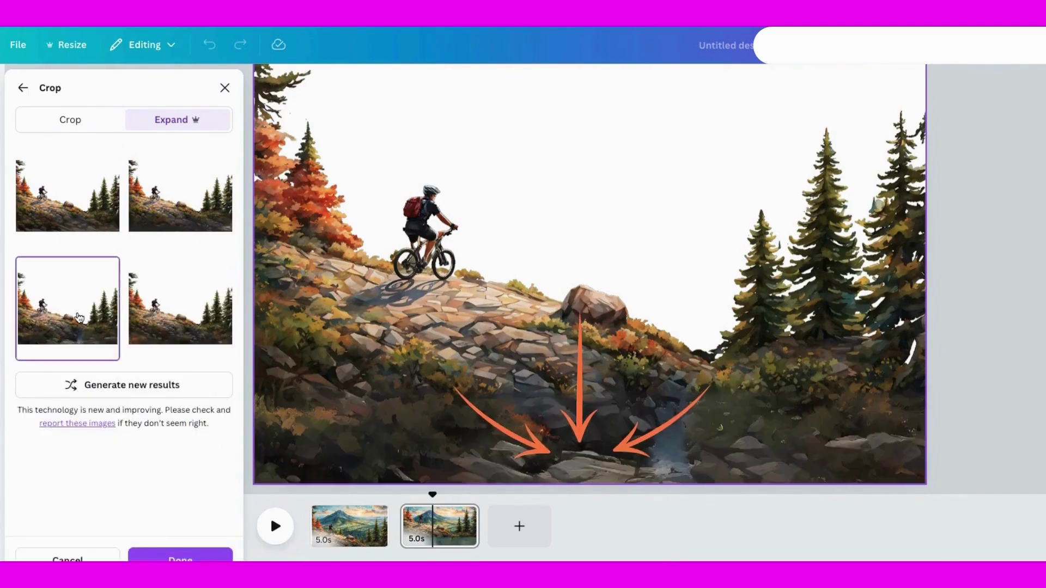
pyautogui.click(184, 299)
pyautogui.click(177, 200)
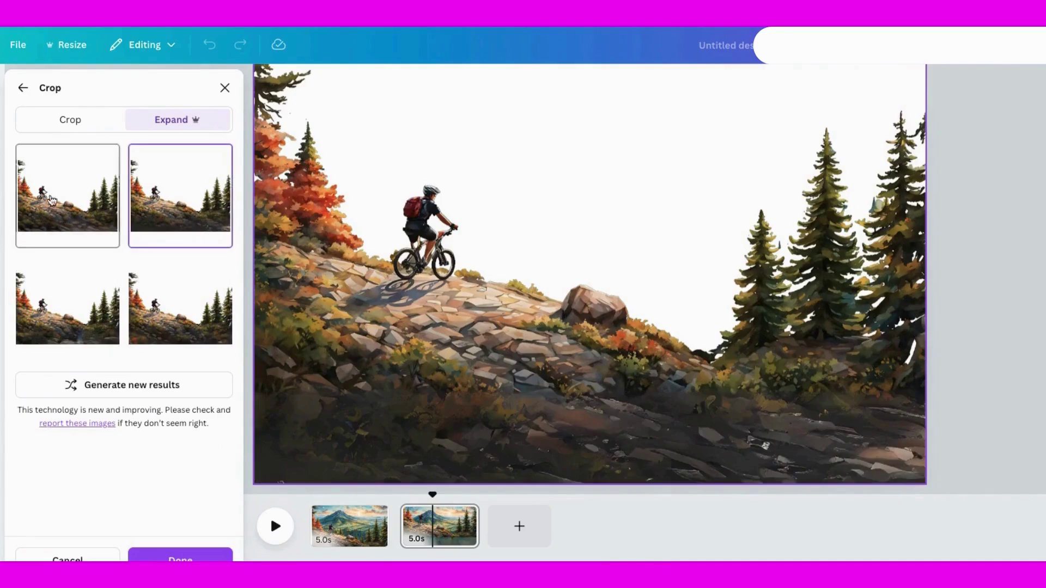
pyautogui.click(52, 201)
pyautogui.click(181, 330)
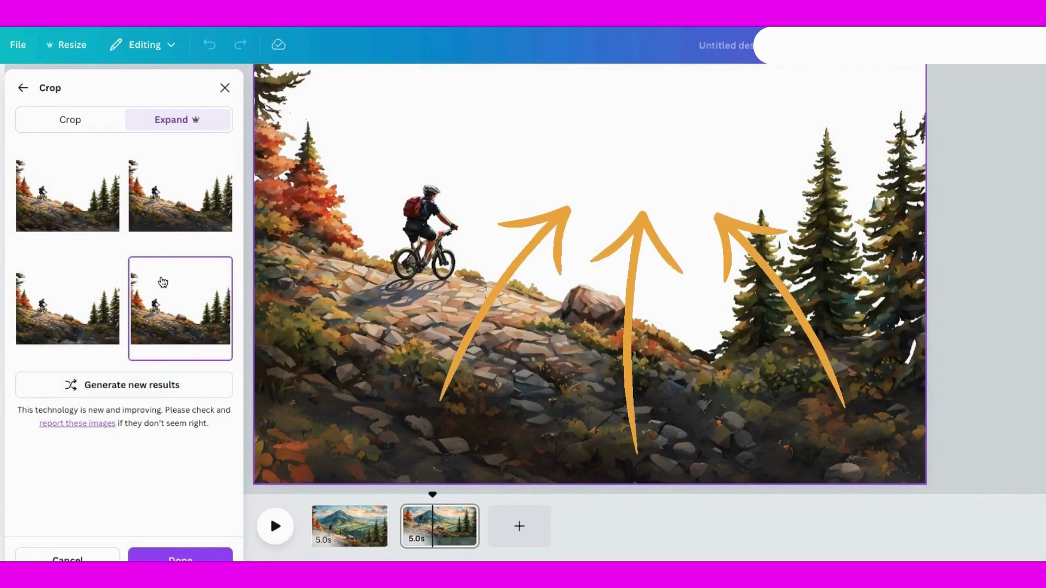
pyautogui.click(180, 559)
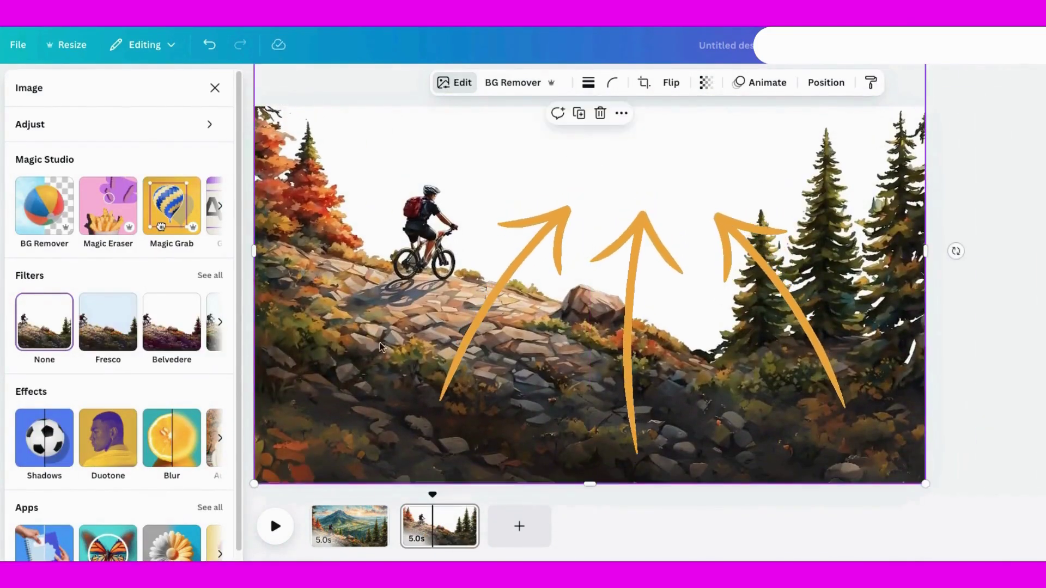
# Step: Try background removal on the expanded foreground and shift it slightly on the page
pyautogui.moveTo(460, 406); pyautogui.dragTo(455, 430)
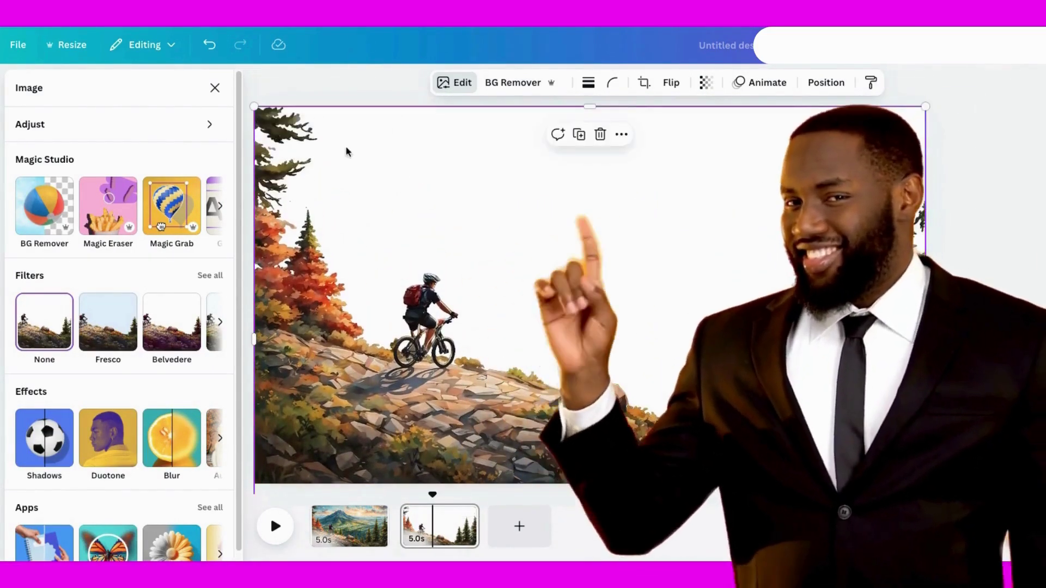
pyautogui.moveTo(460, 380)
pyautogui.mouseDown()
pyautogui.moveTo(455, 315)
pyautogui.moveTo(461, 380)
pyautogui.mouseUp()
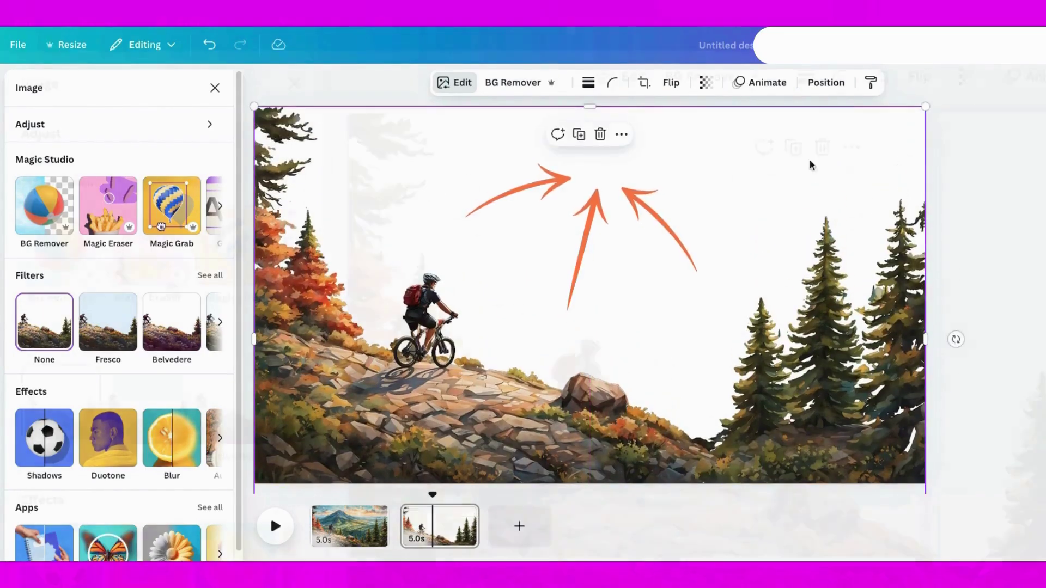
pyautogui.click(64, 257)
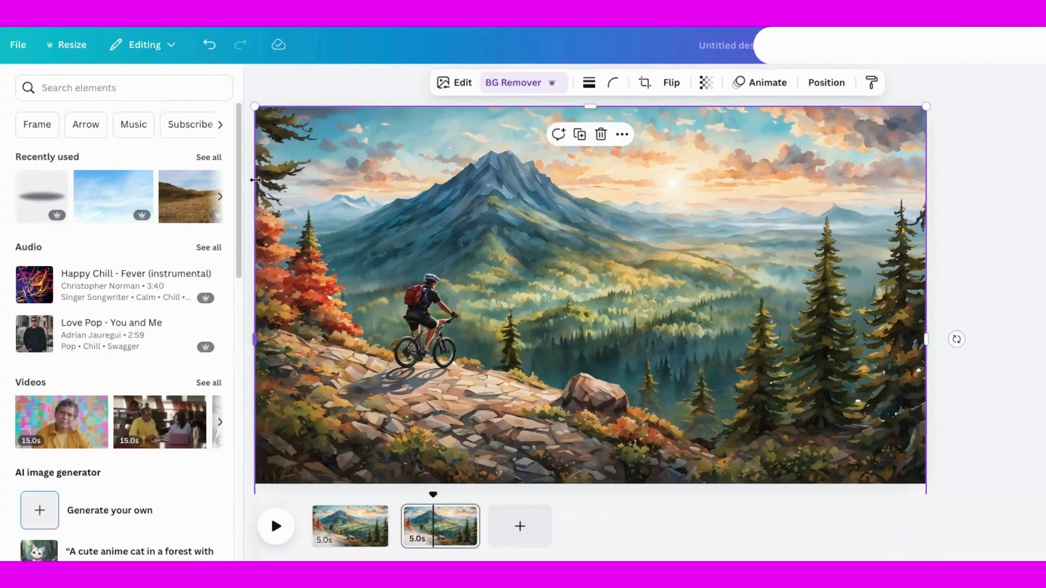
pyautogui.click(457, 83)
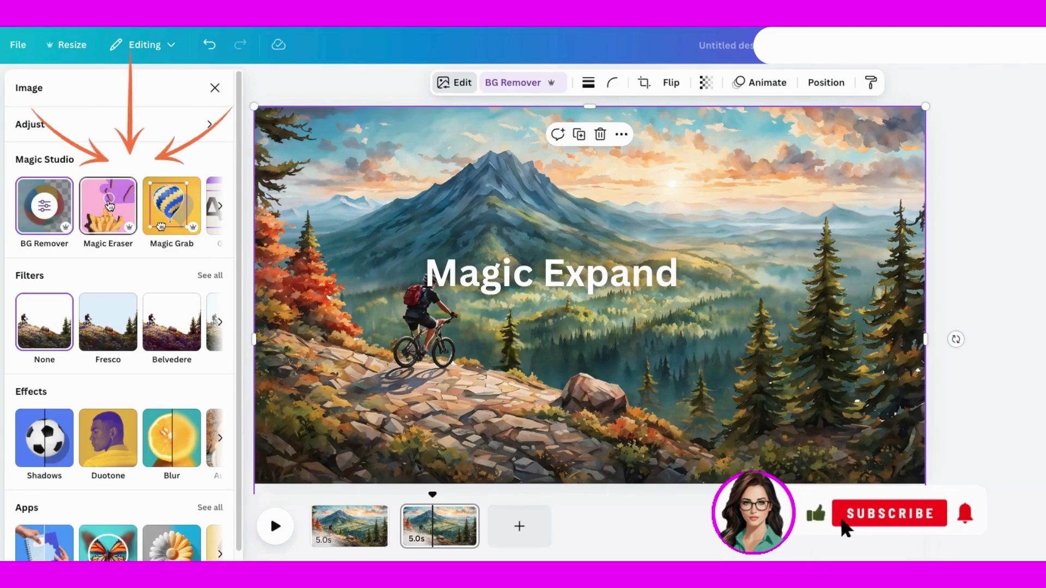
pyautogui.click(220, 206)
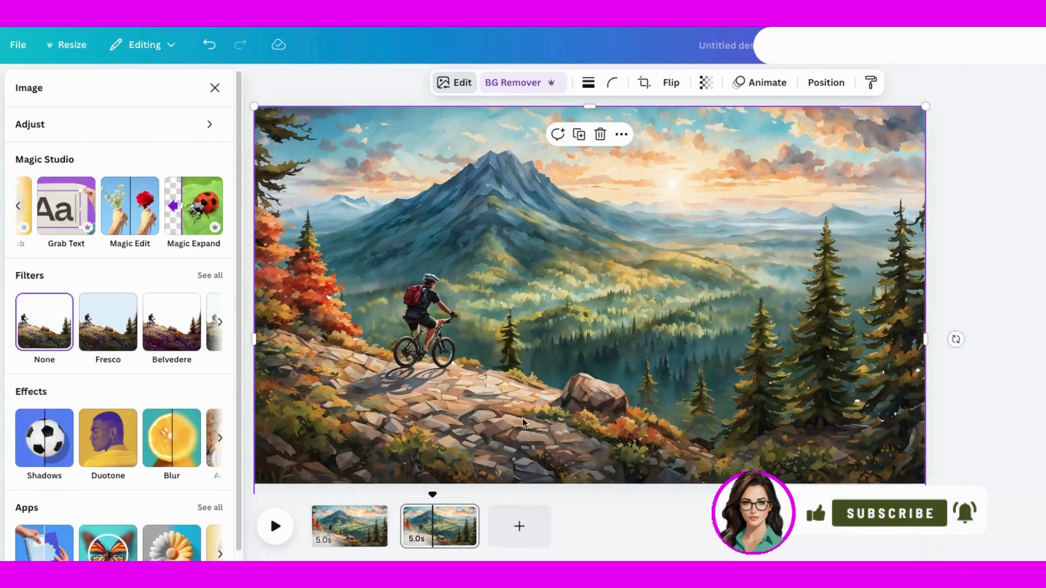
pyautogui.moveTo(522, 418); pyautogui.dragTo(470, 374)
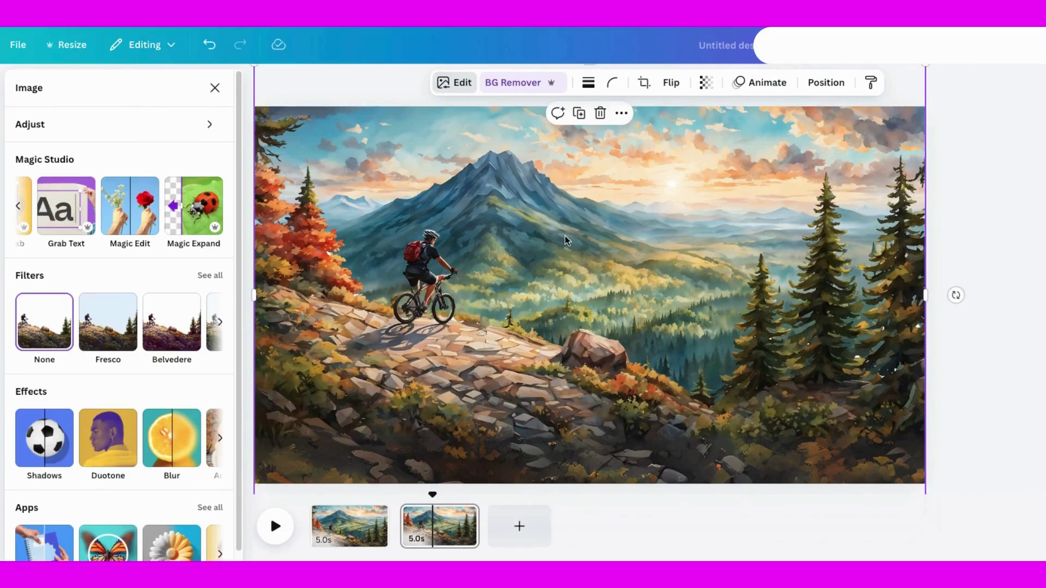
# Step: With the Layers list showing, drag the foreground cyclist layer about 130 px lower
pyautogui.click(825, 83)
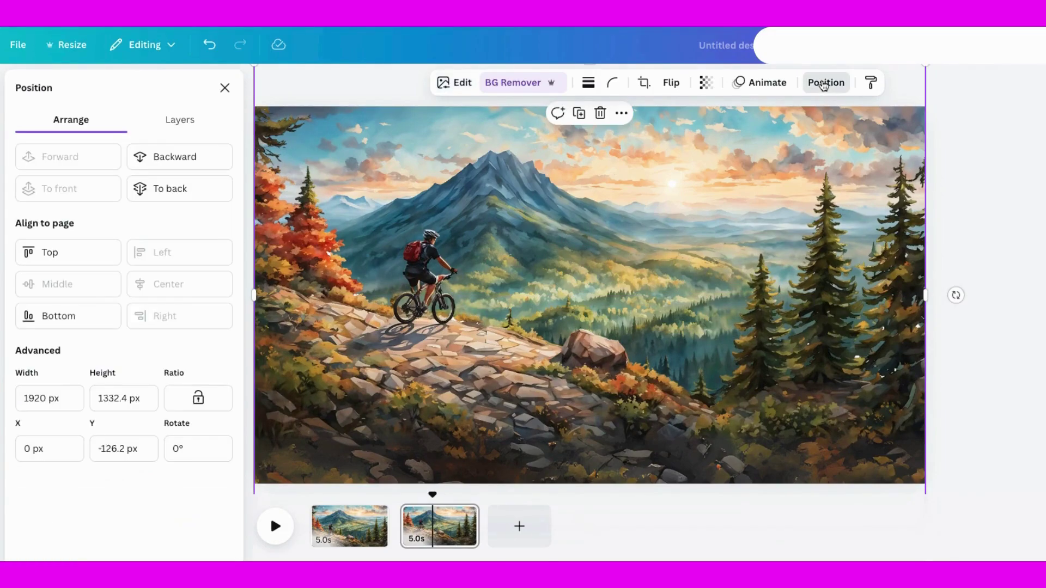
pyautogui.click(179, 120)
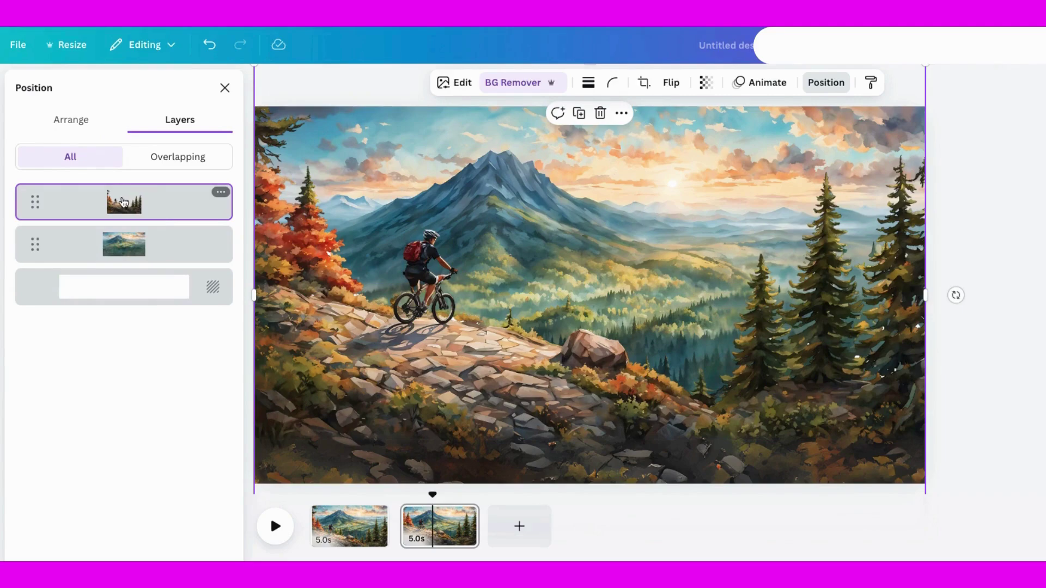
pyautogui.moveTo(459, 368); pyautogui.dragTo(447, 416)
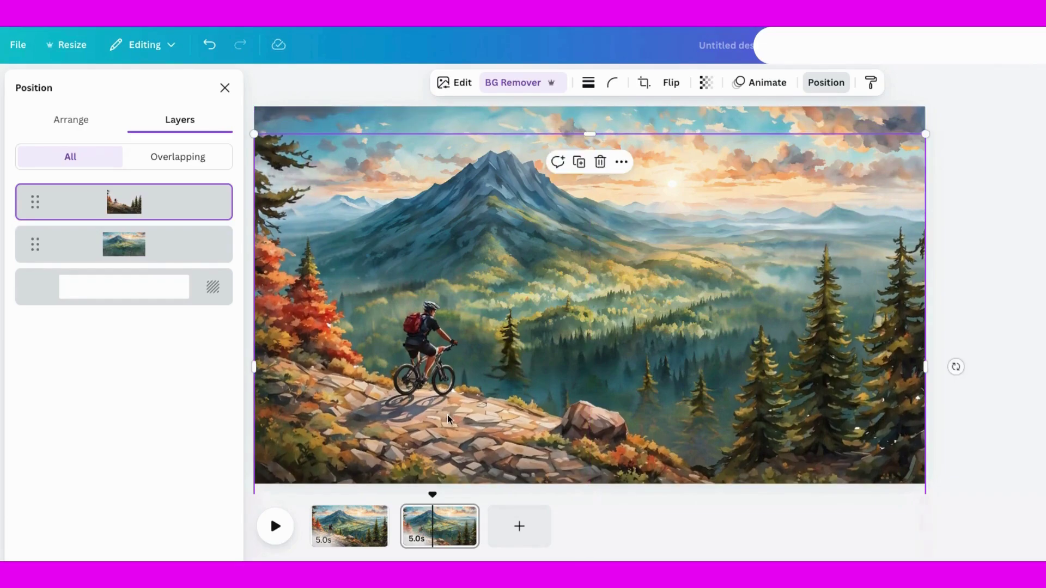
# Step: Give the foreground a custom upward-rising animation with the Steady movement style
pyautogui.click(455, 82)
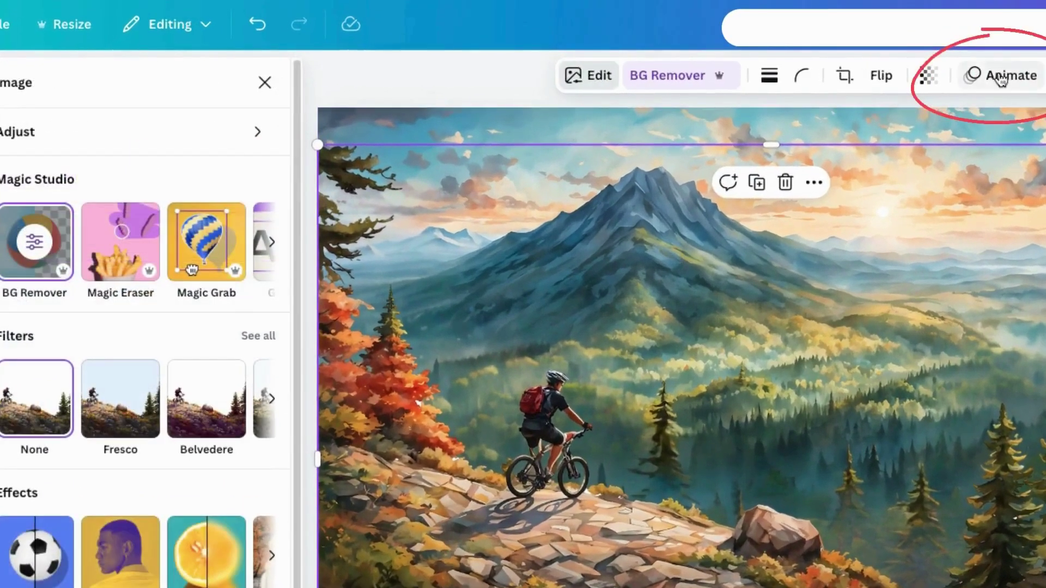
pyautogui.click(765, 82)
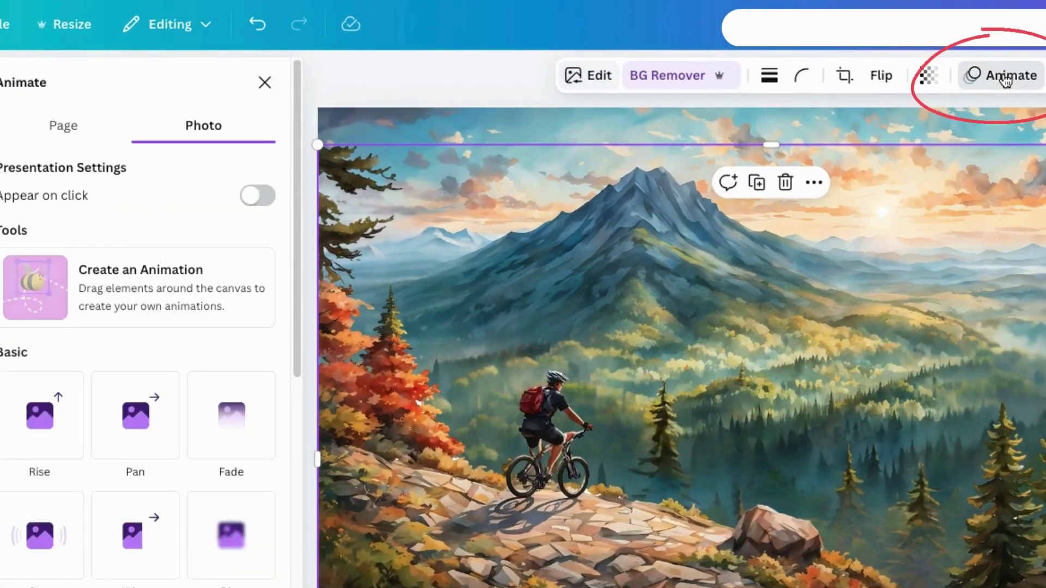
pyautogui.click(36, 288)
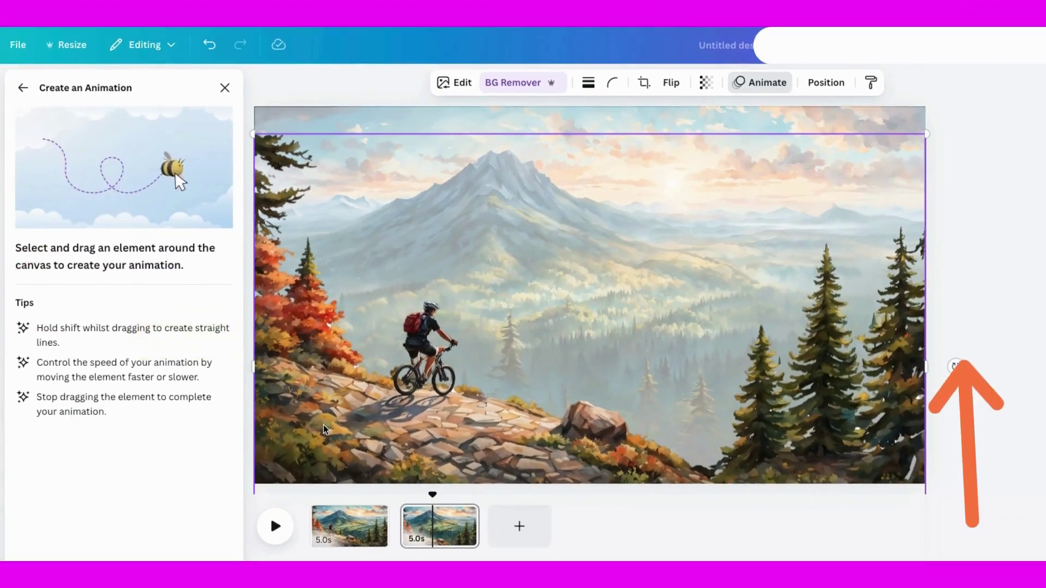
pyautogui.moveTo(322, 422); pyautogui.dragTo(322, 350)
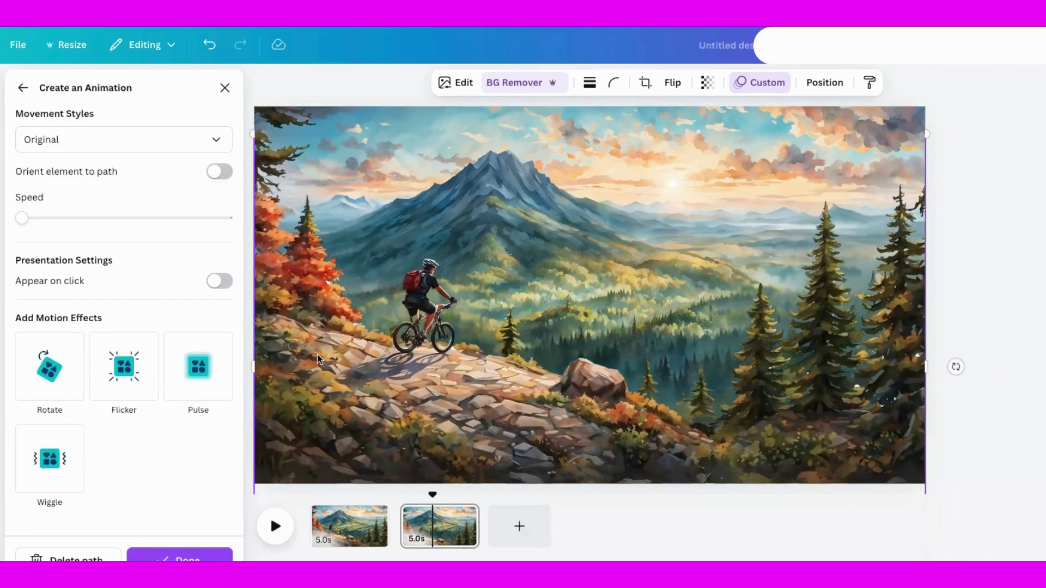
pyautogui.click(218, 141)
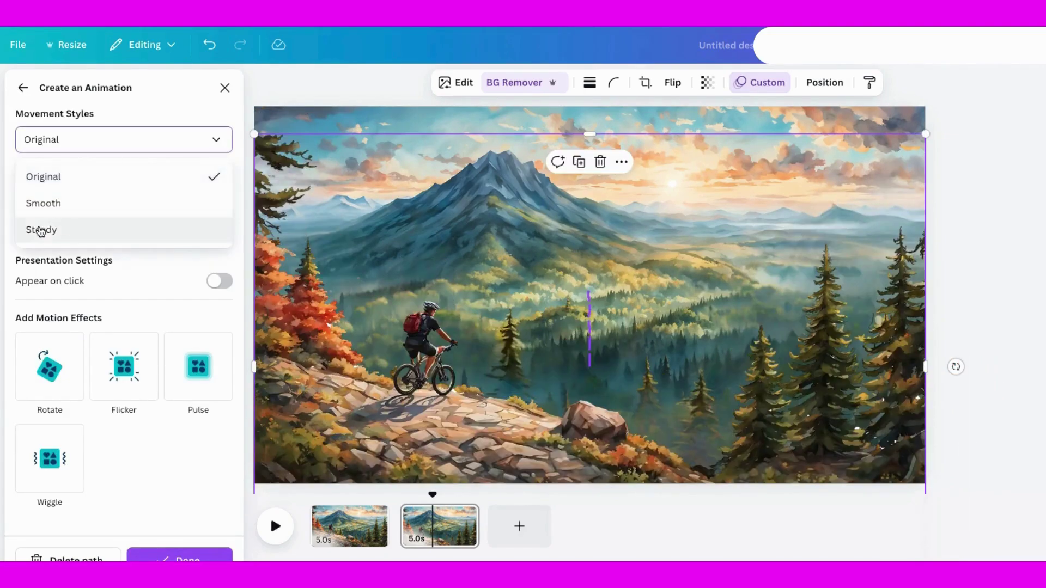
pyautogui.click(41, 229)
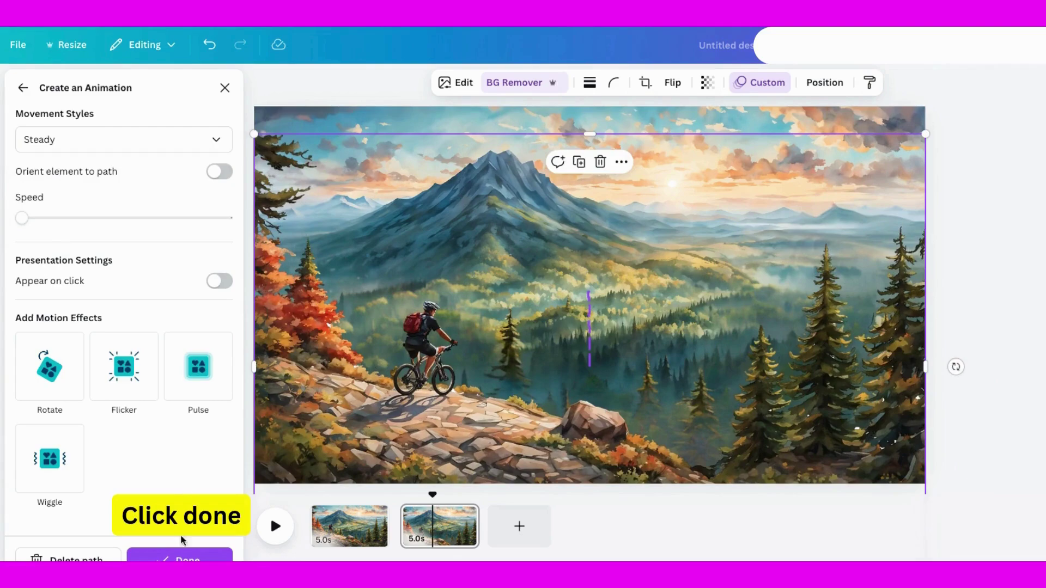
pyautogui.click(185, 557)
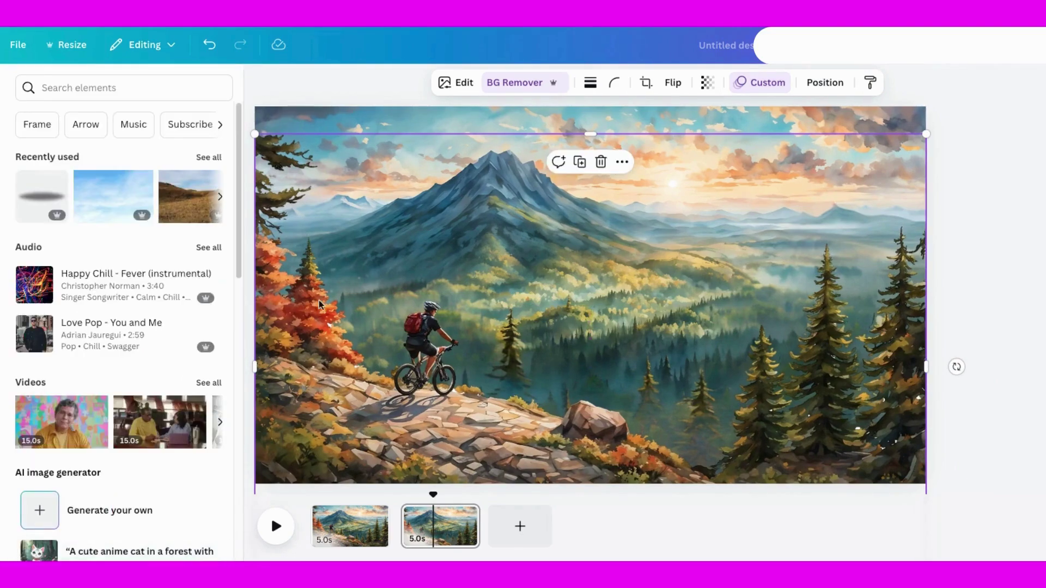
pyautogui.click(824, 83)
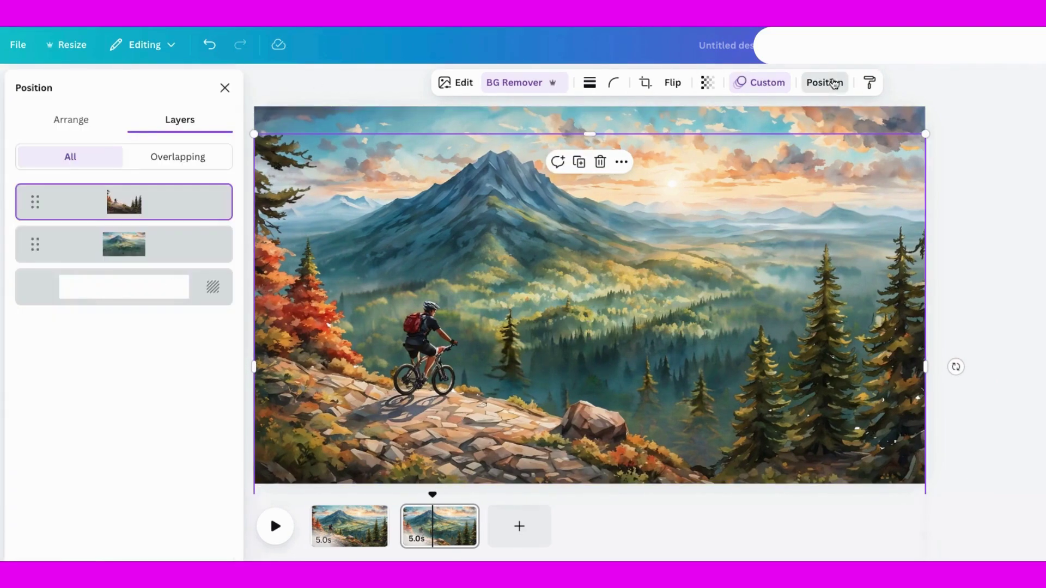
# Step: Enlarge the background landscape layer beyond the page edges and recentre it slightly left
pyautogui.click(168, 243)
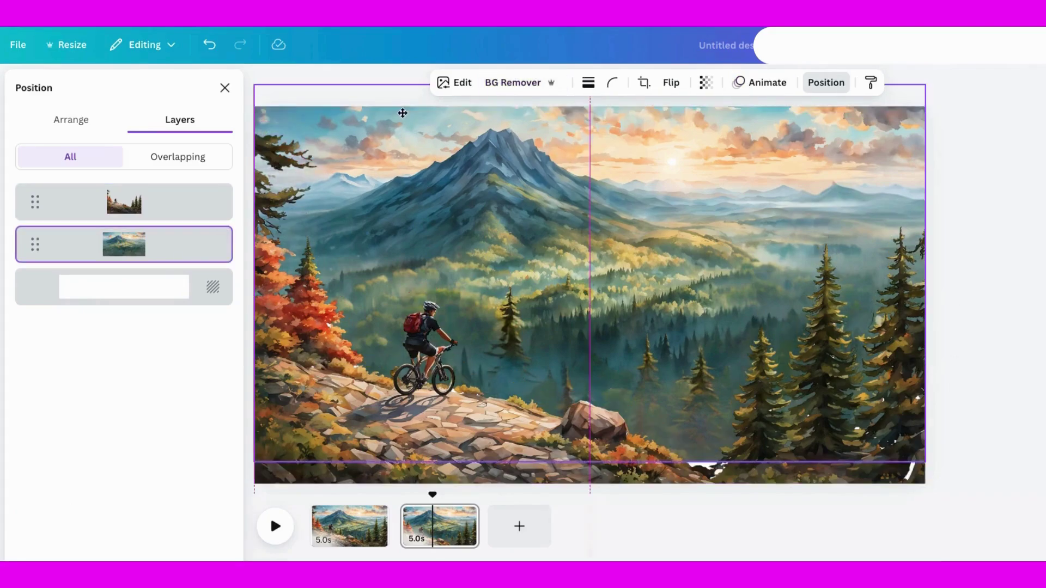
pyautogui.moveTo(402, 113); pyautogui.dragTo(488, 190)
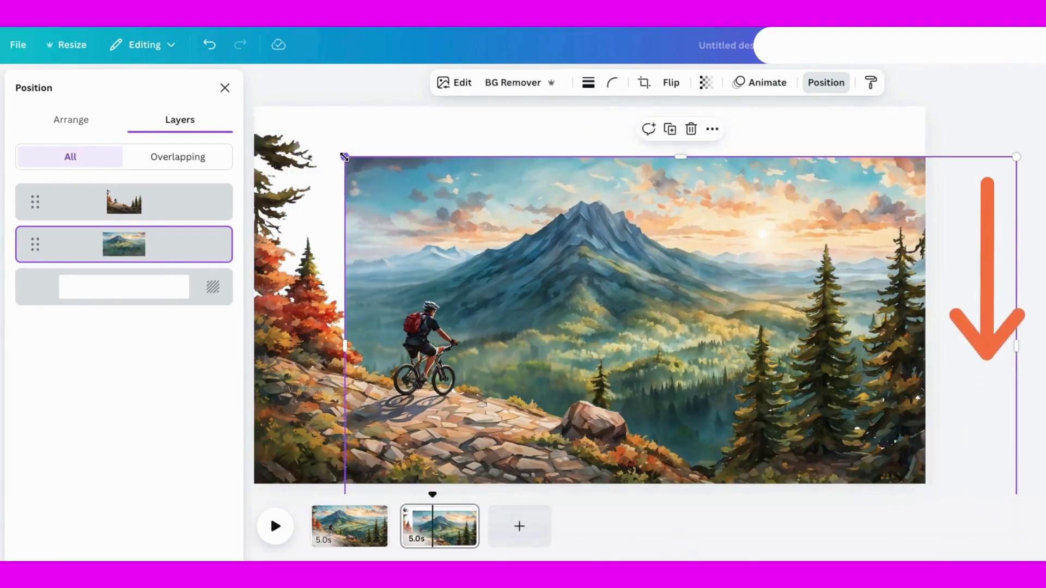
pyautogui.moveTo(344, 157); pyautogui.dragTo(200, 65)
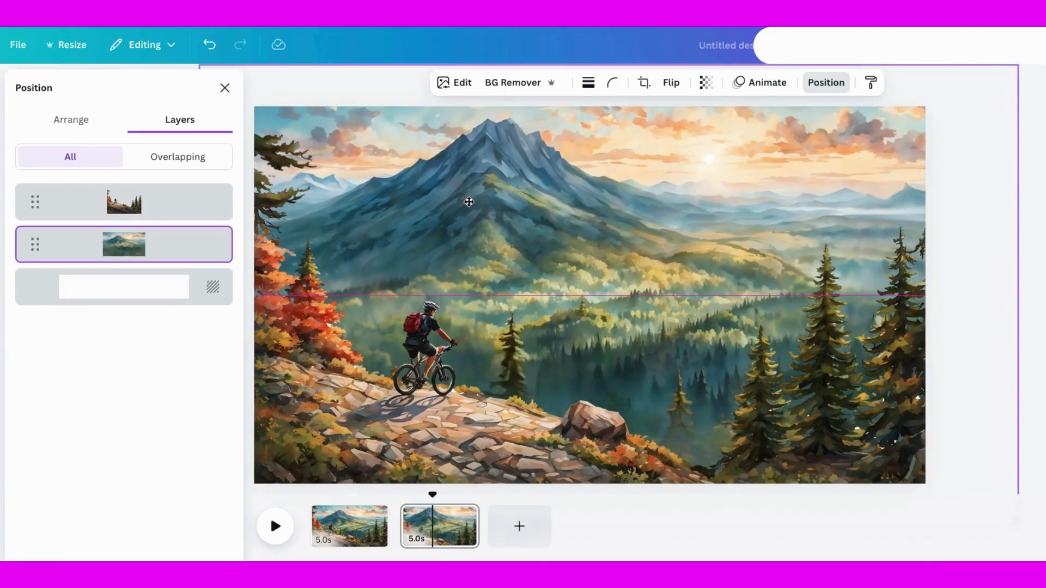
pyautogui.moveTo(469, 202); pyautogui.dragTo(455, 200)
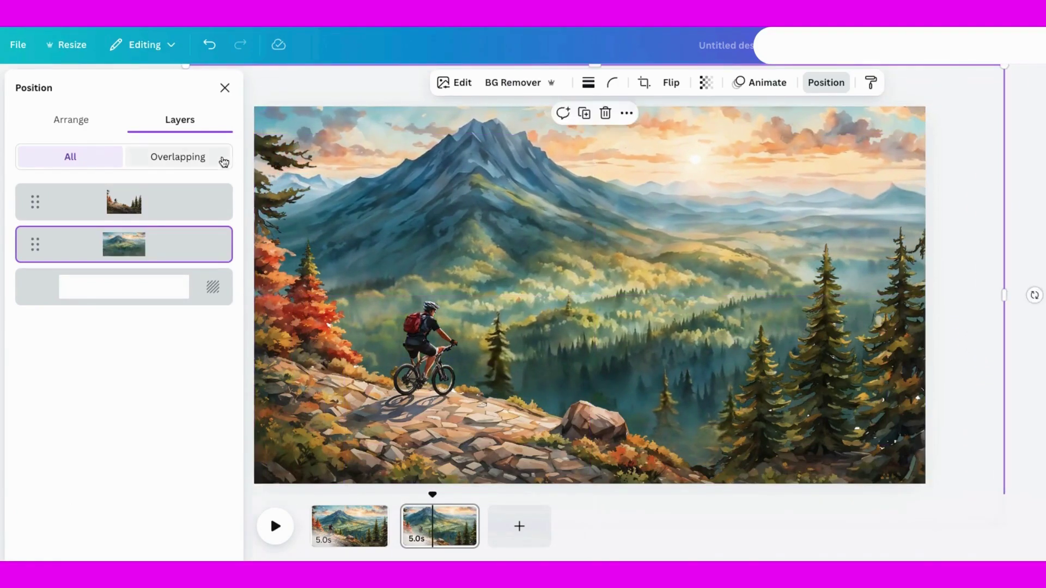
pyautogui.click(763, 83)
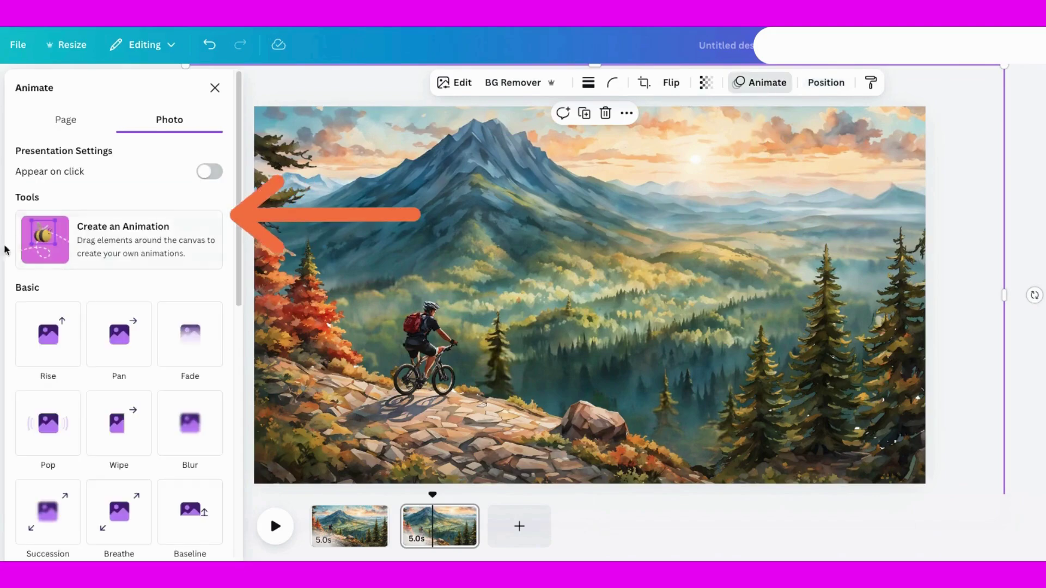
pyautogui.click(45, 240)
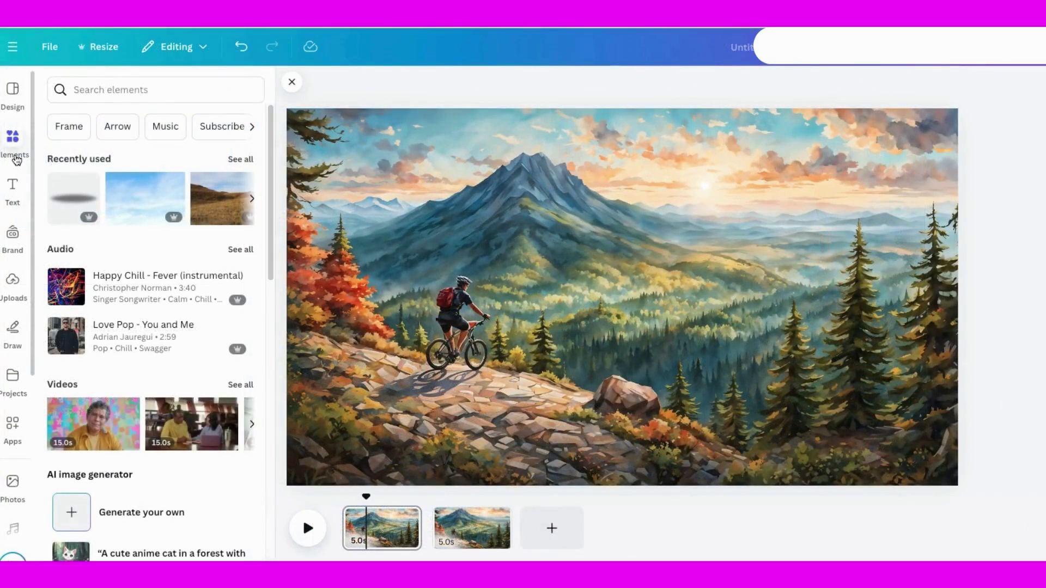
# Step: Search Elements for 'clouds' and place a shrunken white cloud graphic in the upper-right sky
pyautogui.click(137, 89)
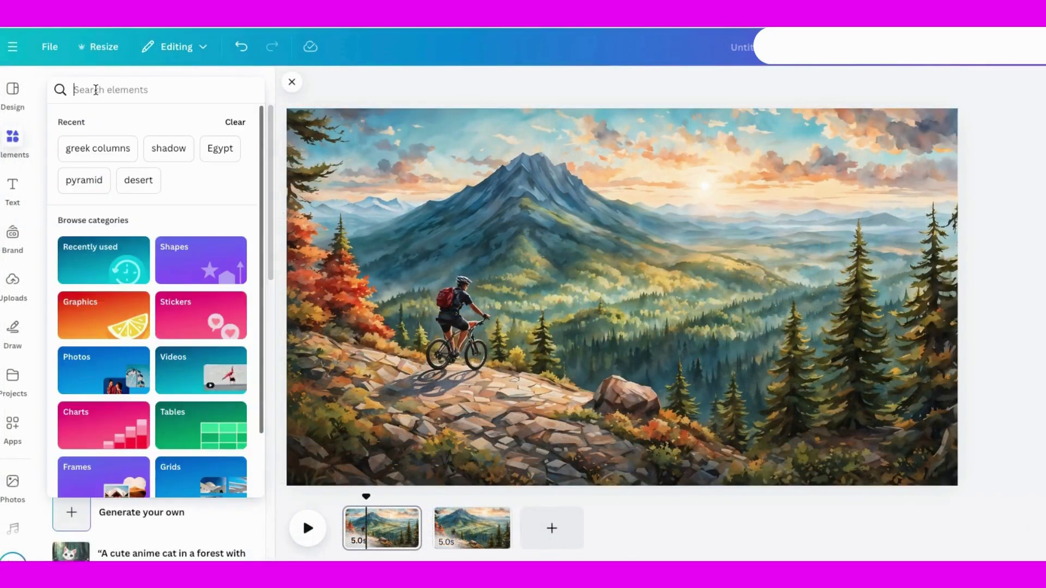
pyautogui.write('clouds')
pyautogui.press('Return')
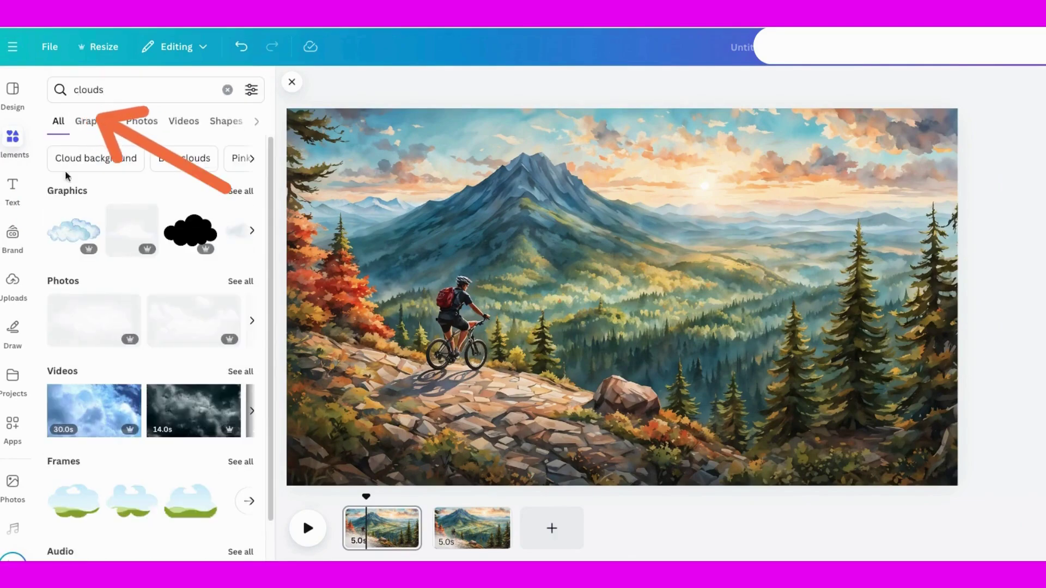
pyautogui.click(94, 121)
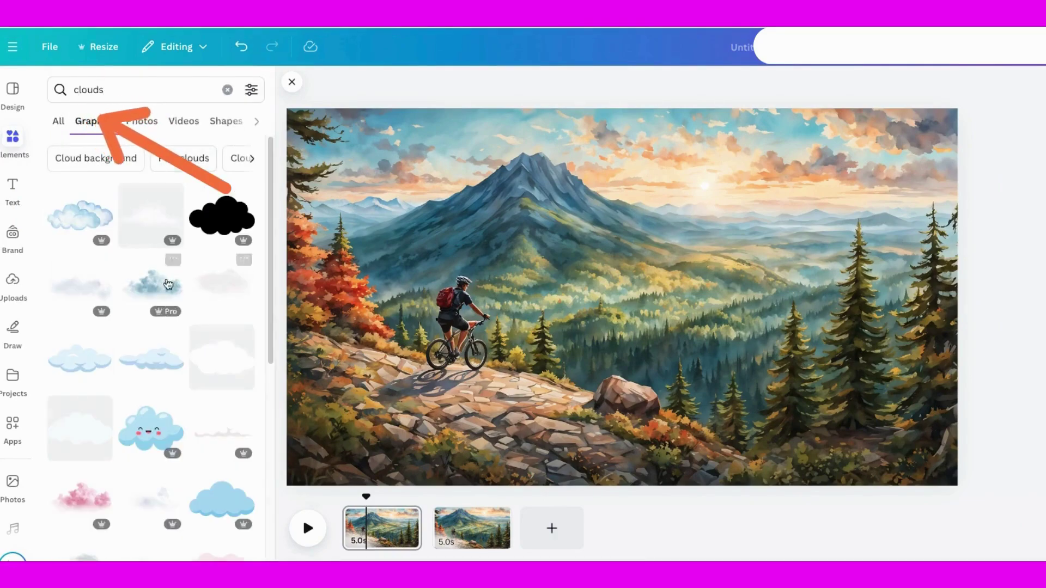
pyautogui.click(153, 288)
pyautogui.moveTo(356, 145); pyautogui.dragTo(483, 221)
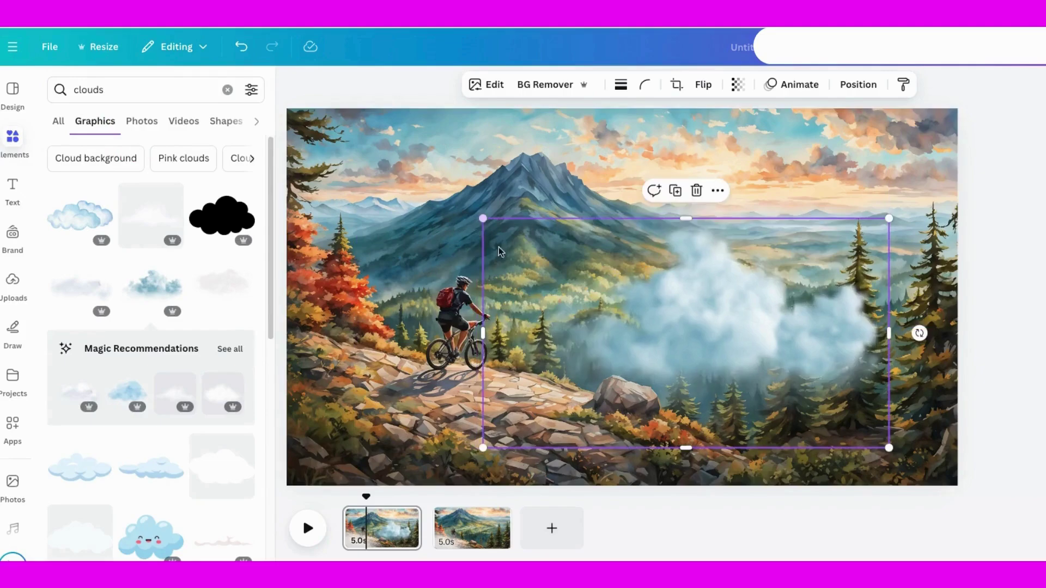
pyautogui.moveTo(699, 347); pyautogui.dragTo(769, 191)
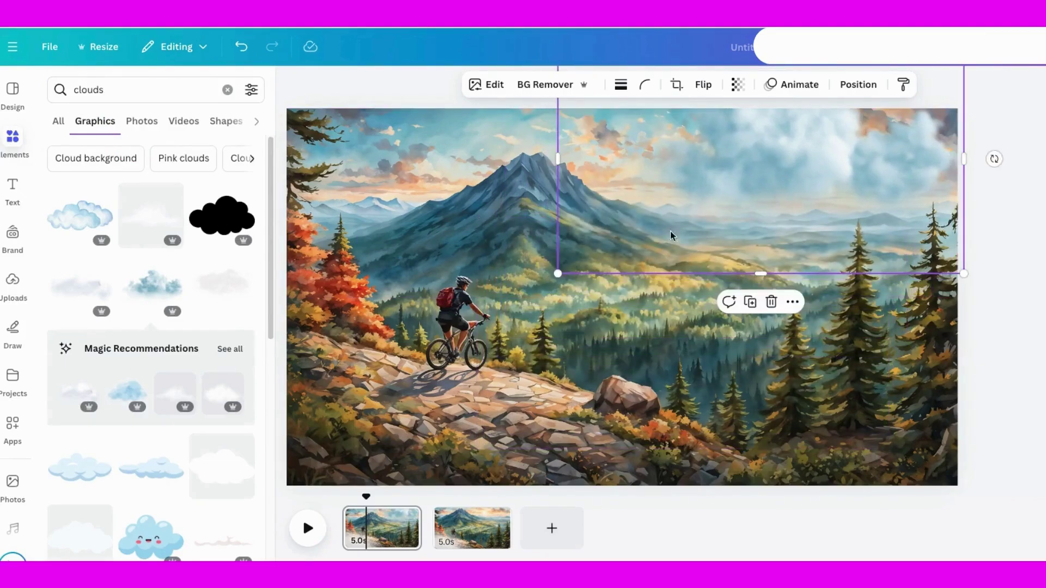
pyautogui.moveTo(556, 276); pyautogui.dragTo(660, 223)
pyautogui.moveTo(760, 180); pyautogui.dragTo(894, 155)
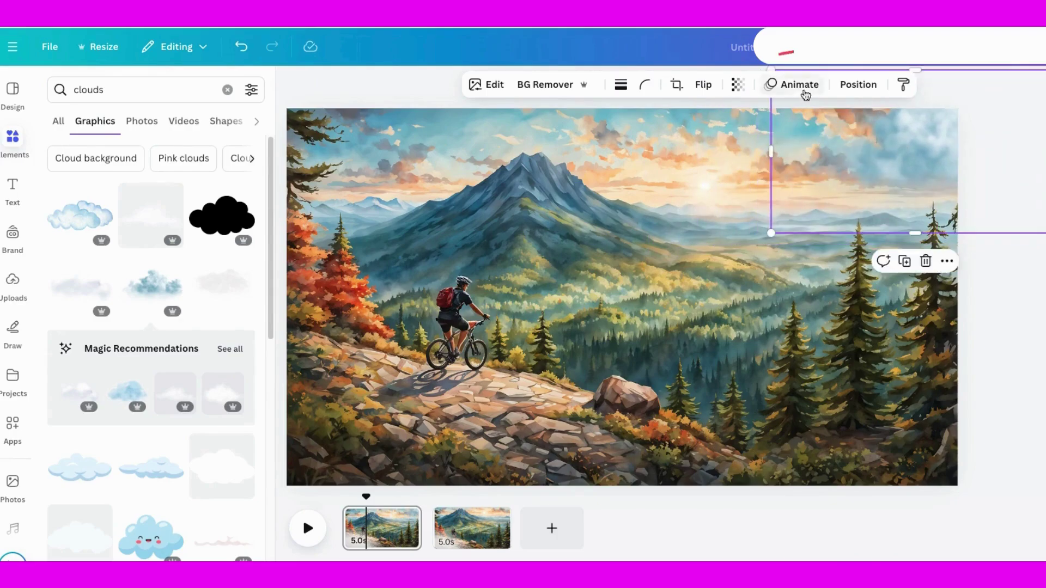
# Step: Draw a custom leftward drift path for the cloud and choose the Smooth movement style
pyautogui.click(804, 92)
pyautogui.click(109, 245)
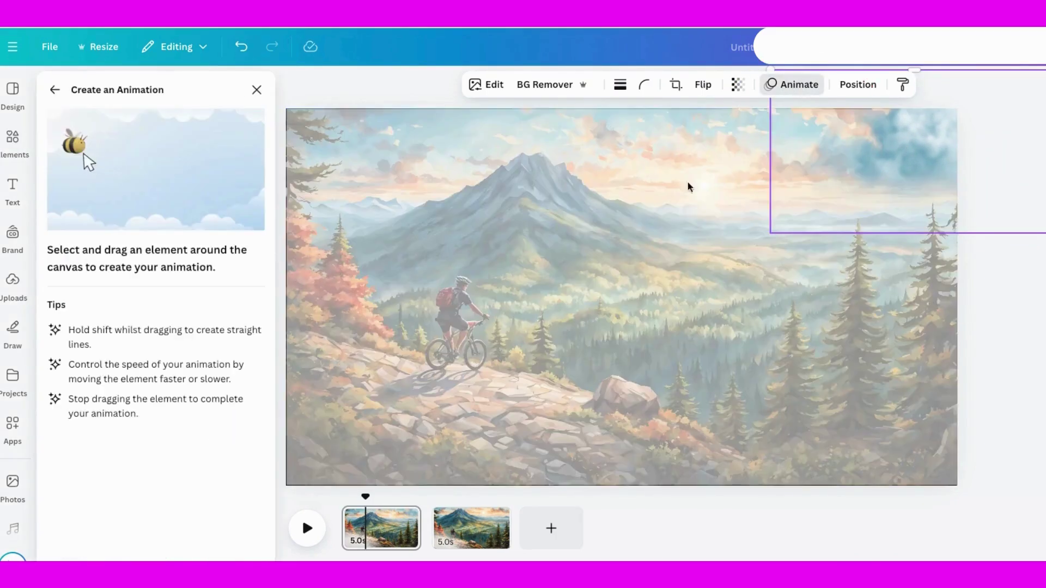
pyautogui.moveTo(859, 147)
pyautogui.mouseDown()
pyautogui.moveTo(730, 158)
pyautogui.moveTo(594, 128)
pyautogui.mouseUp()
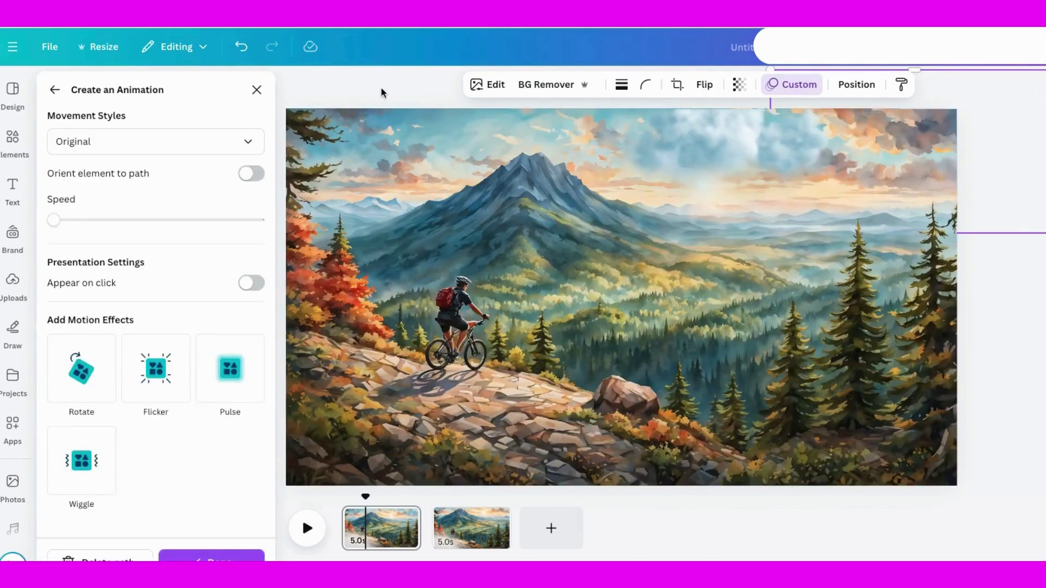
pyautogui.click(247, 140)
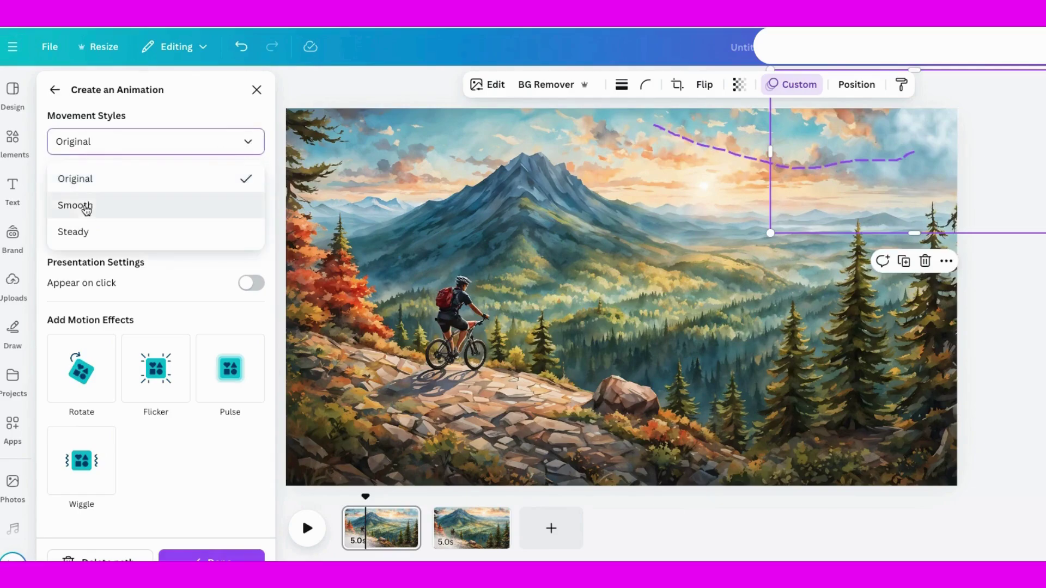
pyautogui.click(84, 205)
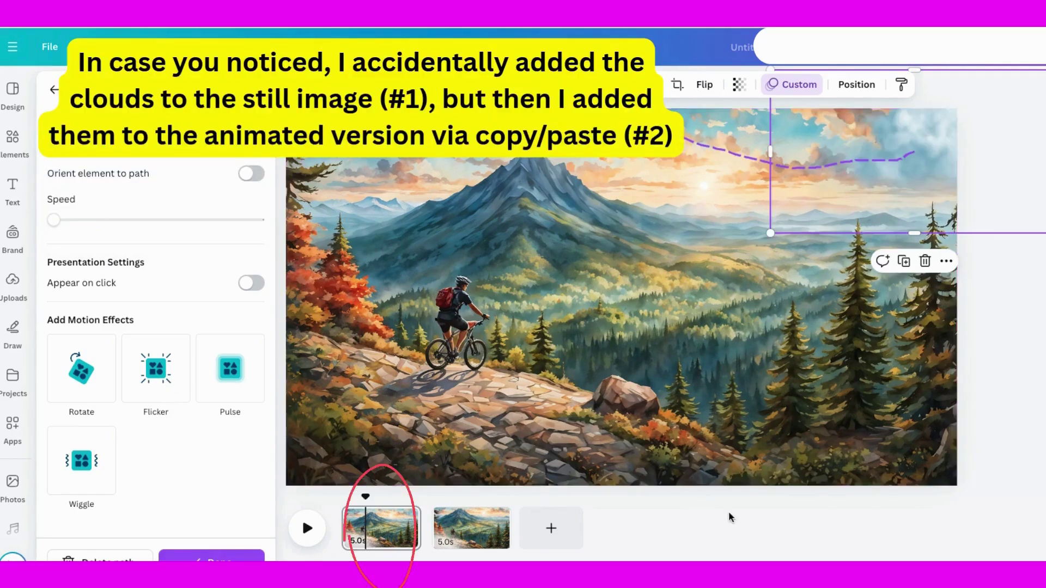
# Step: Add a misty cloud graphic from Elements, shrink it and place it over the mountain peak
pyautogui.click(201, 555)
pyautogui.scroll(-6, 103, 381)
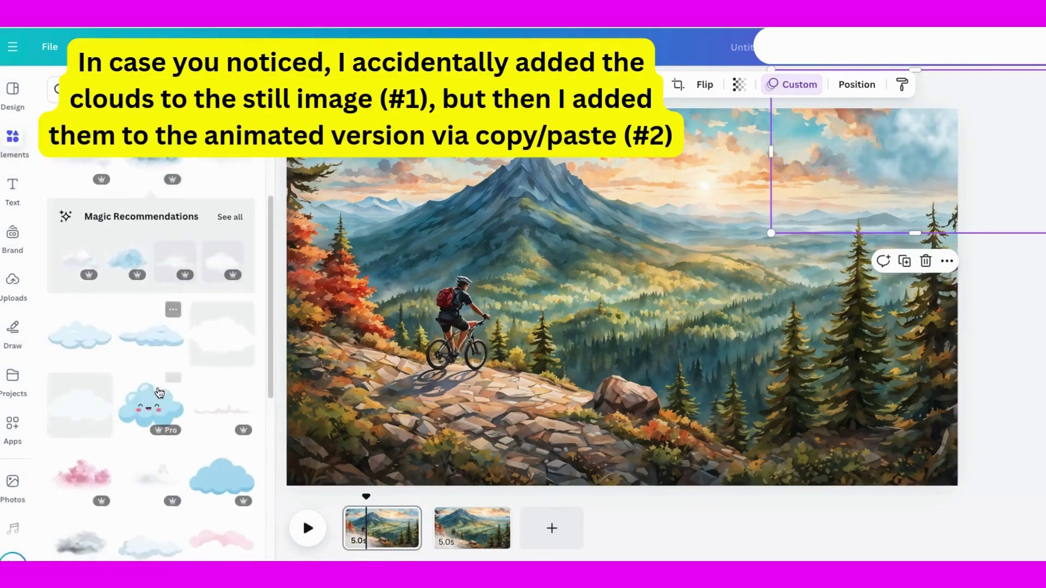
pyautogui.scroll(-5, 86, 420)
pyautogui.click(81, 303)
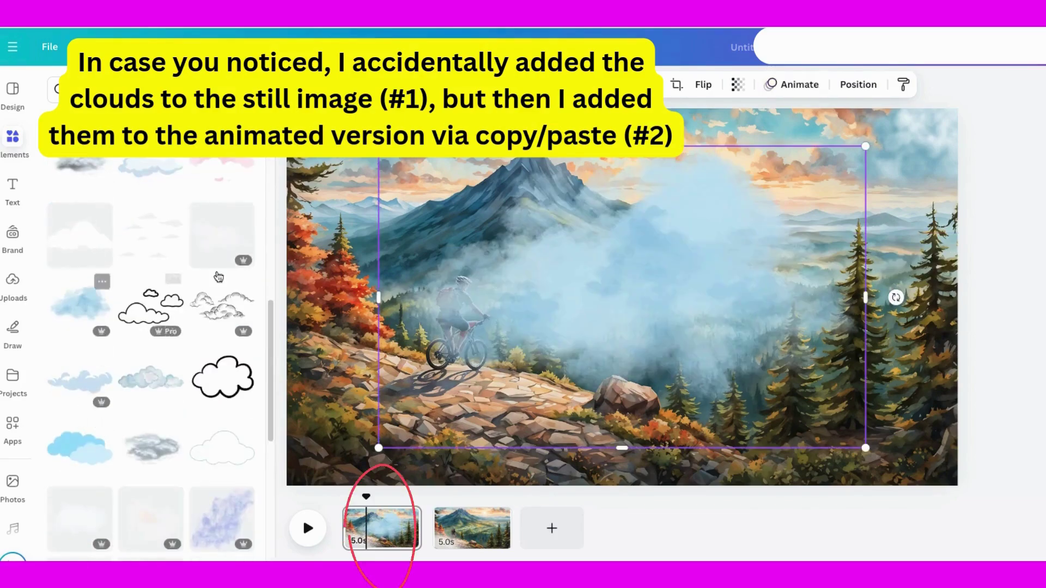
pyautogui.moveTo(621, 297); pyautogui.dragTo(627, 240)
pyautogui.moveTo(825, 374); pyautogui.dragTo(693, 280)
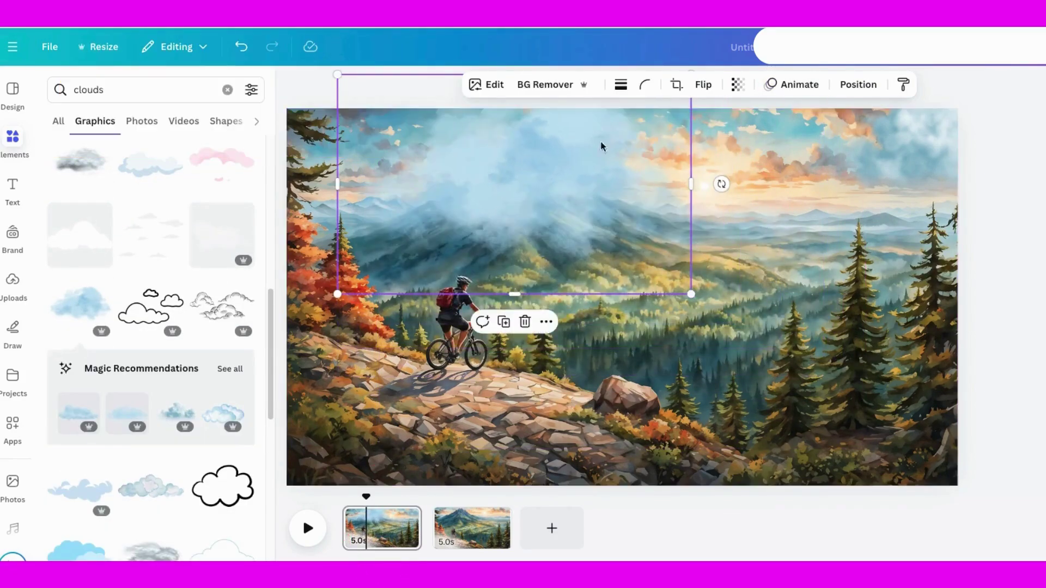
pyautogui.moveTo(600, 142); pyautogui.dragTo(481, 145)
pyautogui.moveTo(492, 213); pyautogui.dragTo(594, 206)
# Step: Set the transparency of the animated cloud in the top-right sky to 92
pyautogui.moveTo(671, 216); pyautogui.dragTo(921, 136)
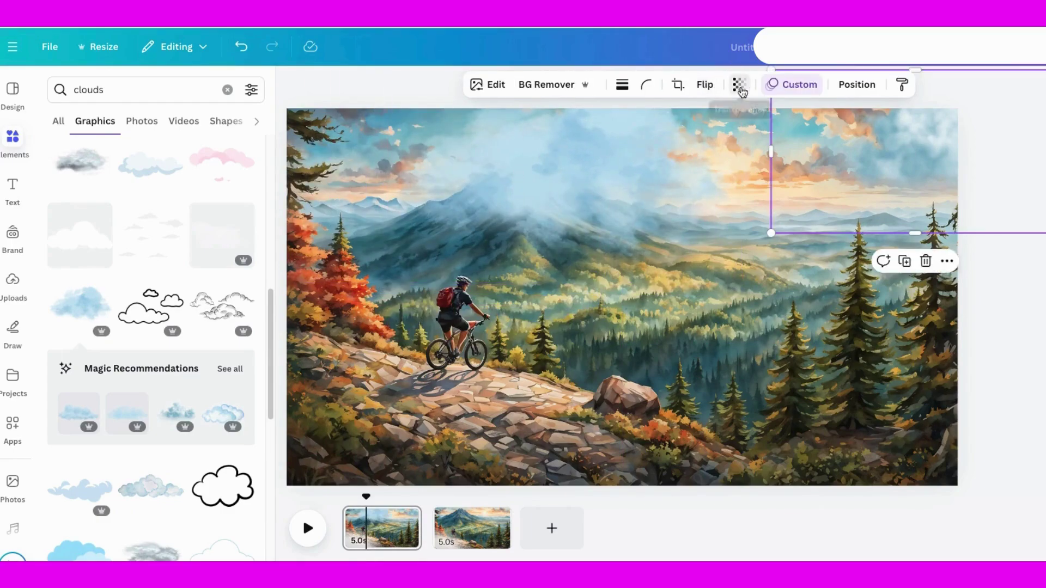
pyautogui.click(740, 85)
pyautogui.moveTo(774, 139); pyautogui.dragTo(760, 142)
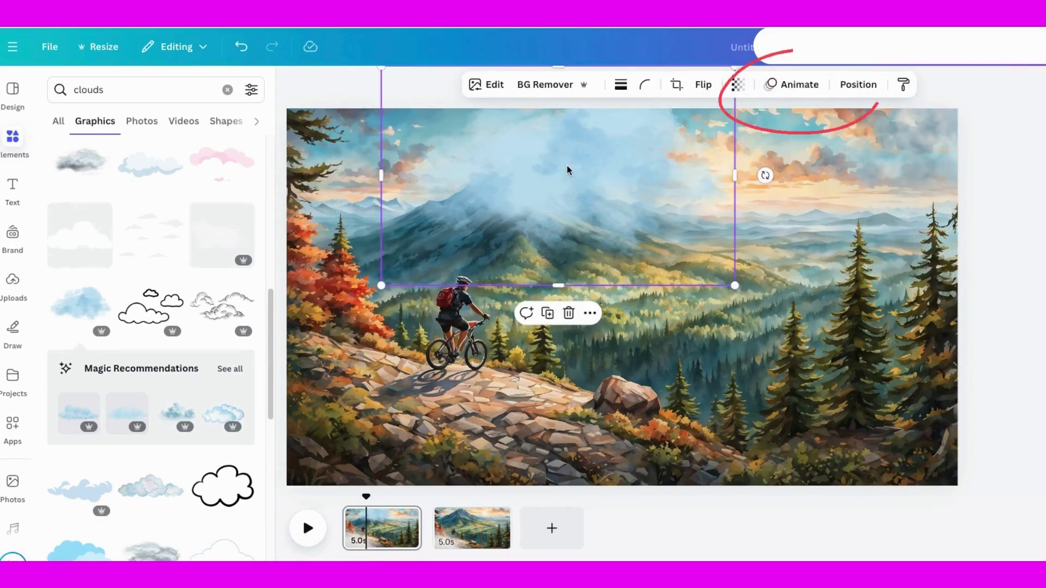
# Step: Record a custom motion path that drifts the peak's misty cloud to the left
pyautogui.click(793, 85)
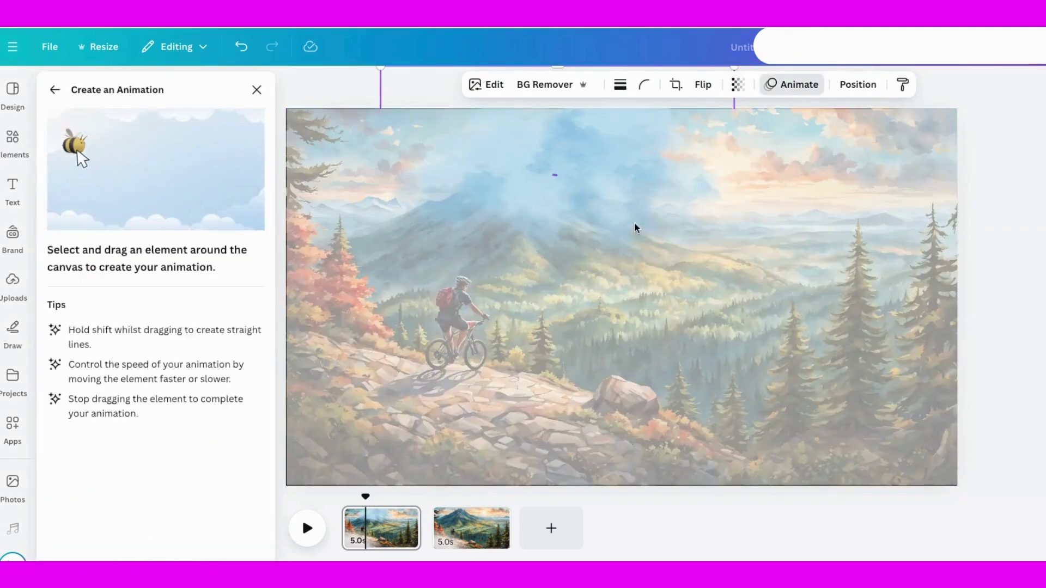
pyautogui.moveTo(635, 228); pyautogui.dragTo(490, 202)
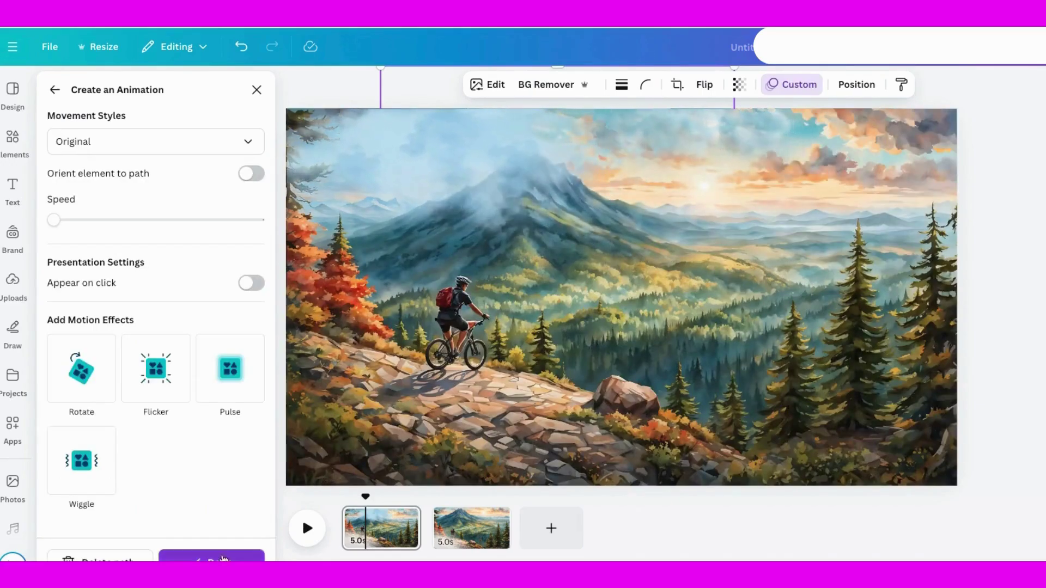
pyautogui.click(223, 558)
pyautogui.click(774, 85)
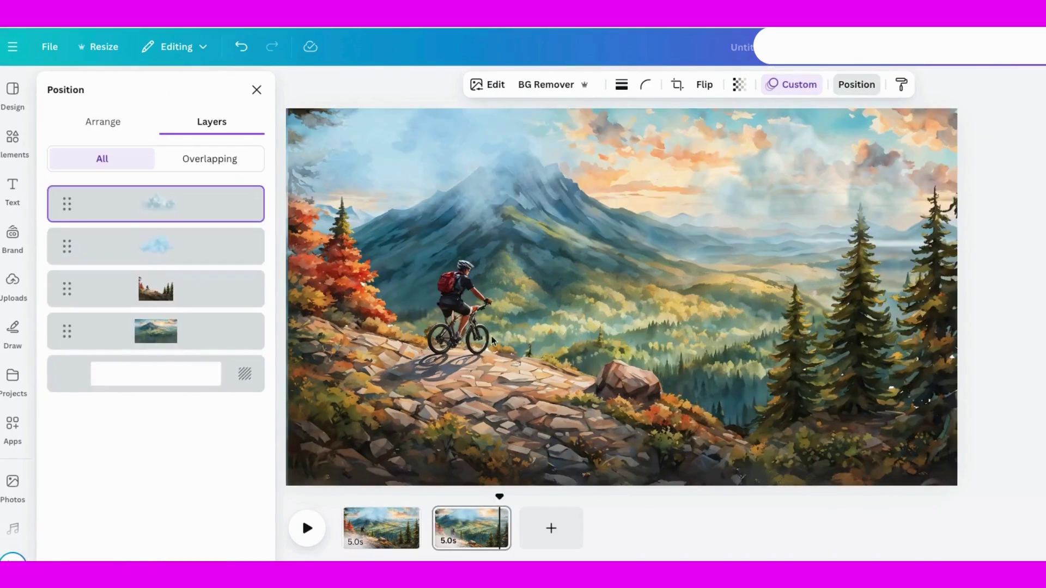
# Step: On page 2, move the foreground cyclist layer above both clouds and replay to check
pyautogui.moveTo(498, 498); pyautogui.dragTo(434, 497)
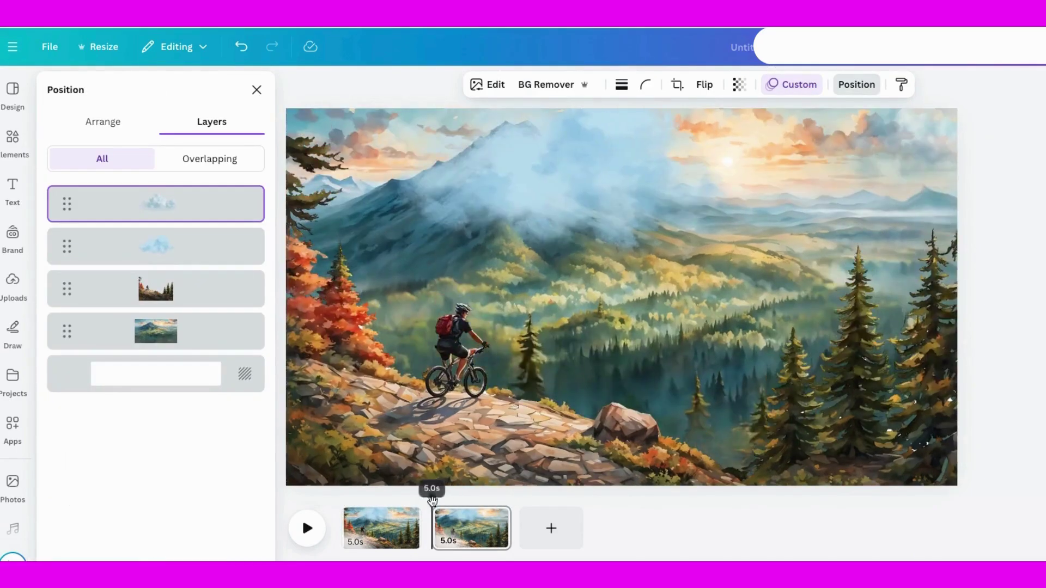
pyautogui.click(307, 528)
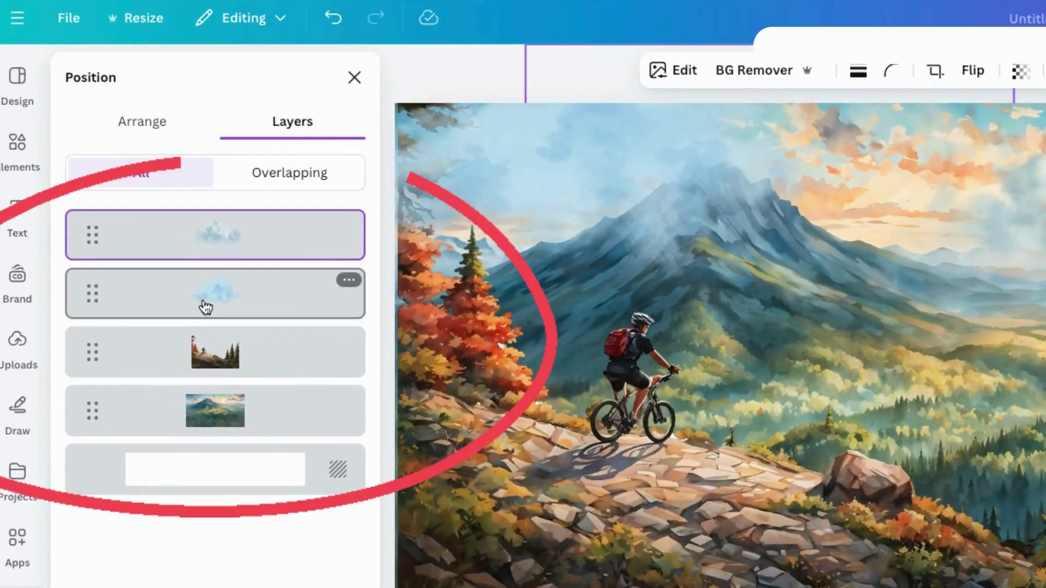
pyautogui.moveTo(233, 292); pyautogui.dragTo(234, 354)
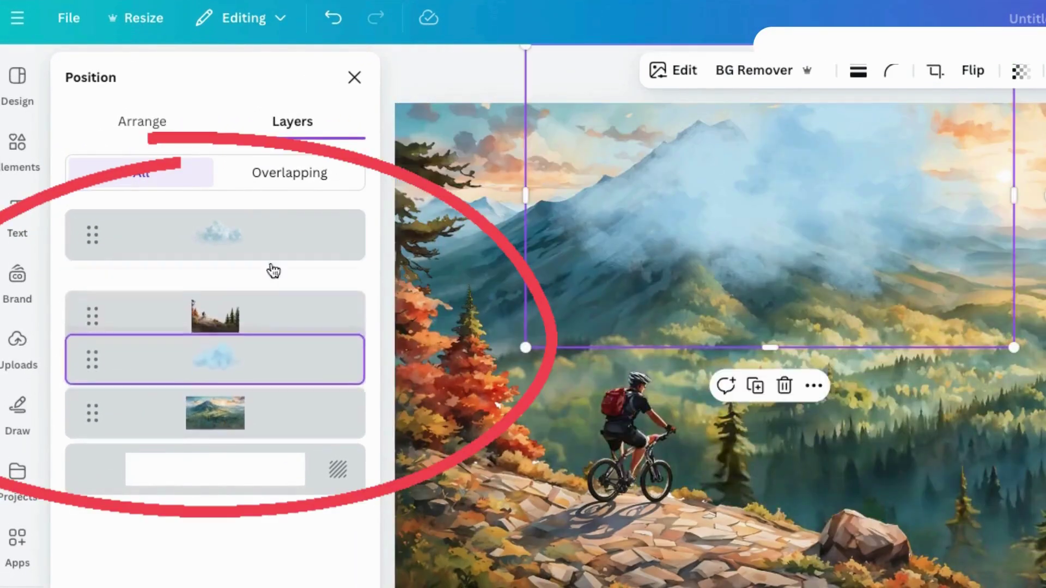
pyautogui.moveTo(273, 261); pyautogui.dragTo(256, 320)
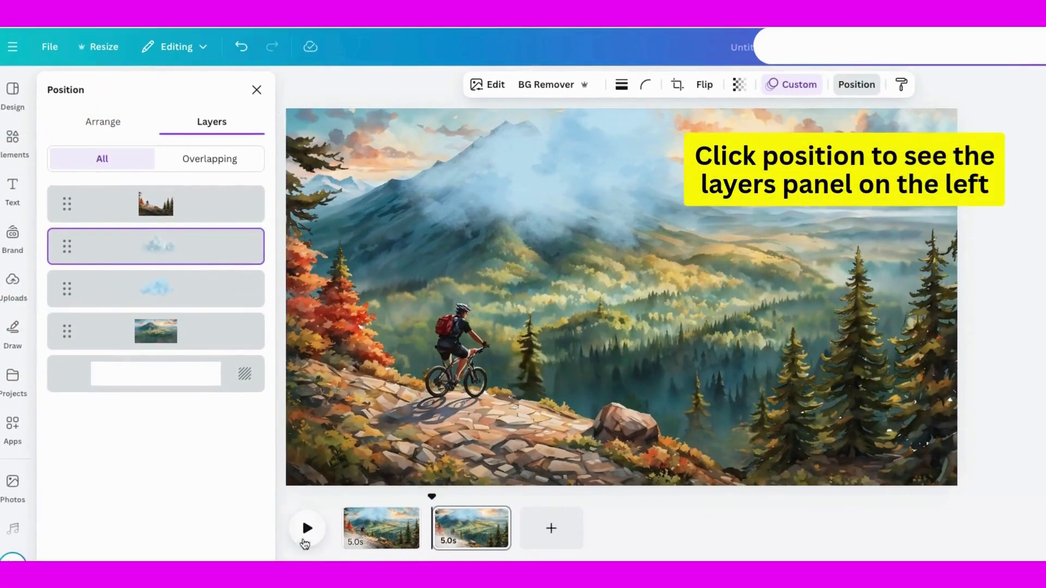
pyautogui.click(306, 529)
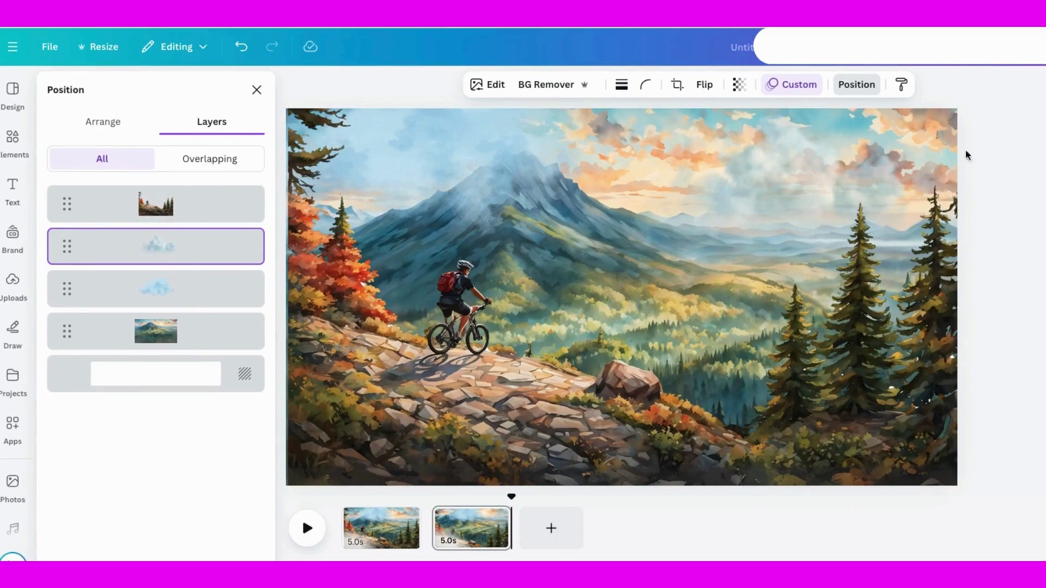
# Step: Delete the stray cloud from page 1
pyautogui.click(404, 521)
pyautogui.click(478, 198)
pyautogui.moveTo(478, 198); pyautogui.dragTo(889, 156)
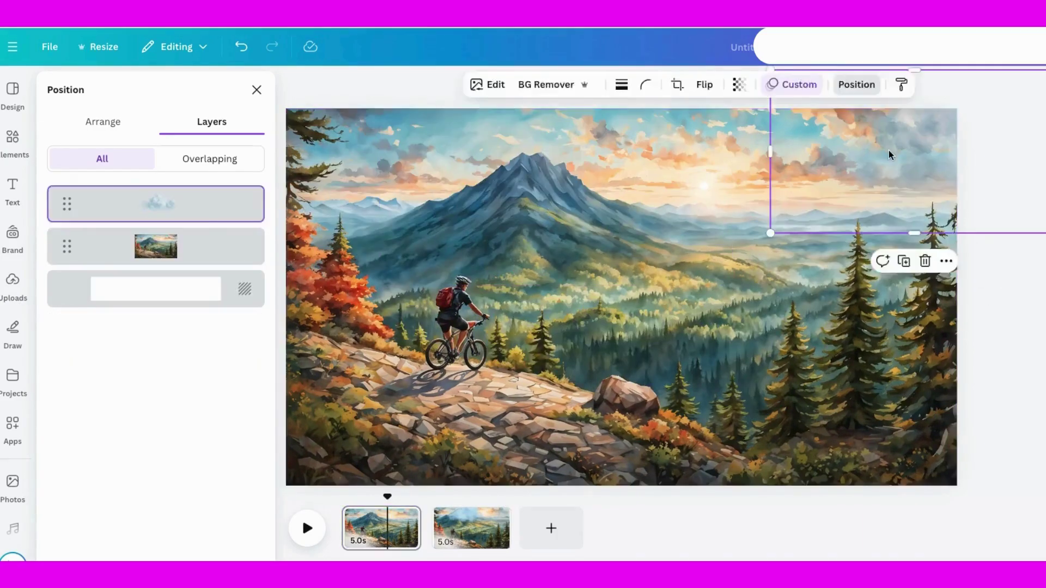
pyautogui.press('Delete')
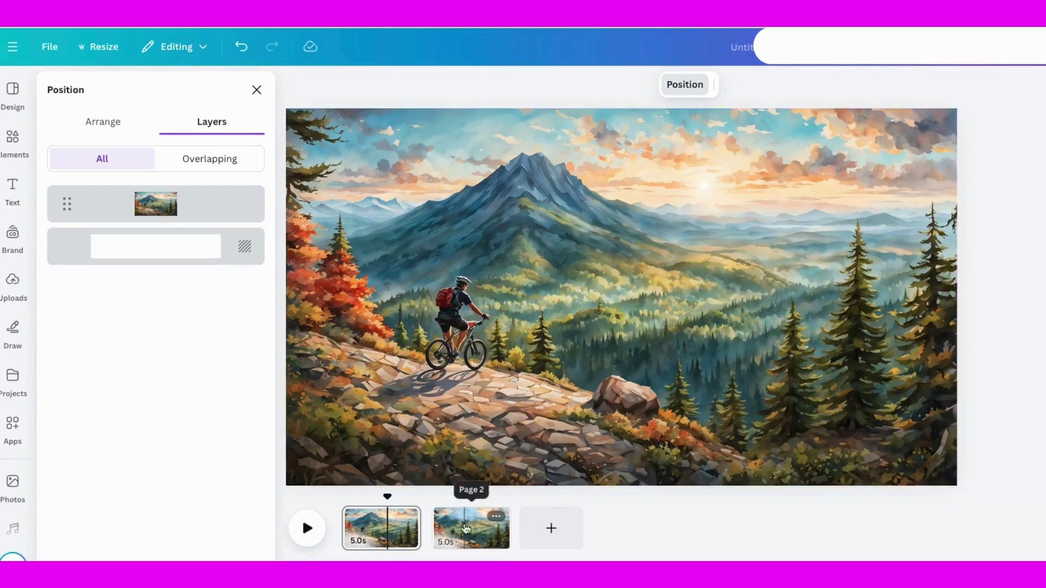
# Step: Play page 2, then browse the Magic Studio edit tools for the foreground cyclist image
pyautogui.click(469, 517)
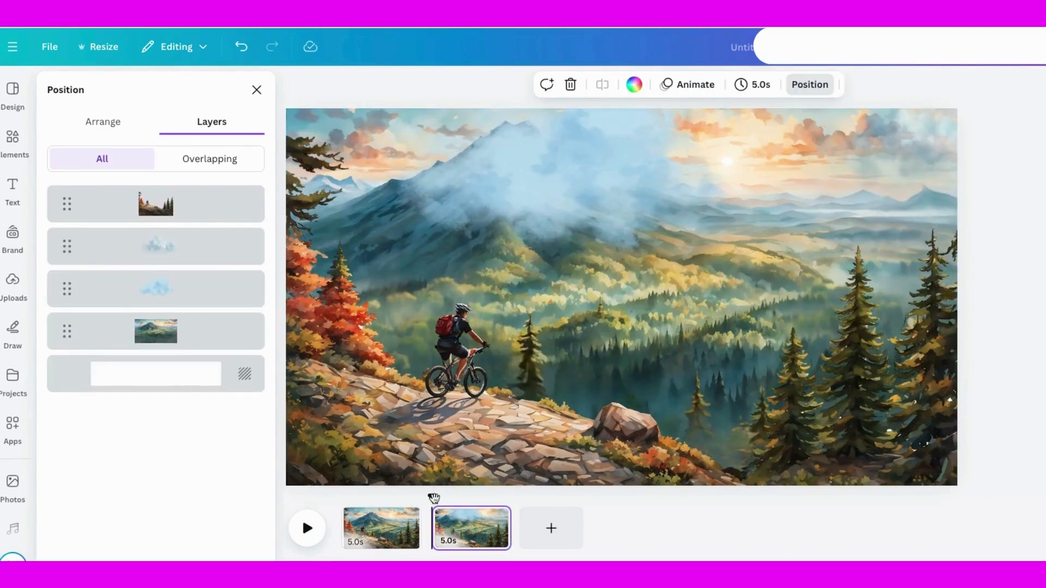
pyautogui.click(306, 531)
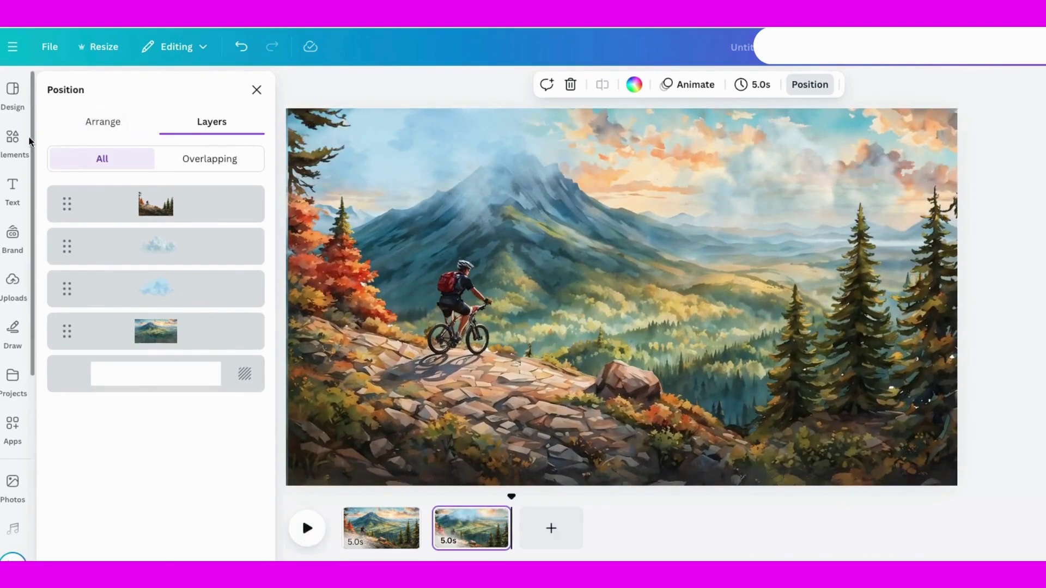
pyautogui.click(550, 191)
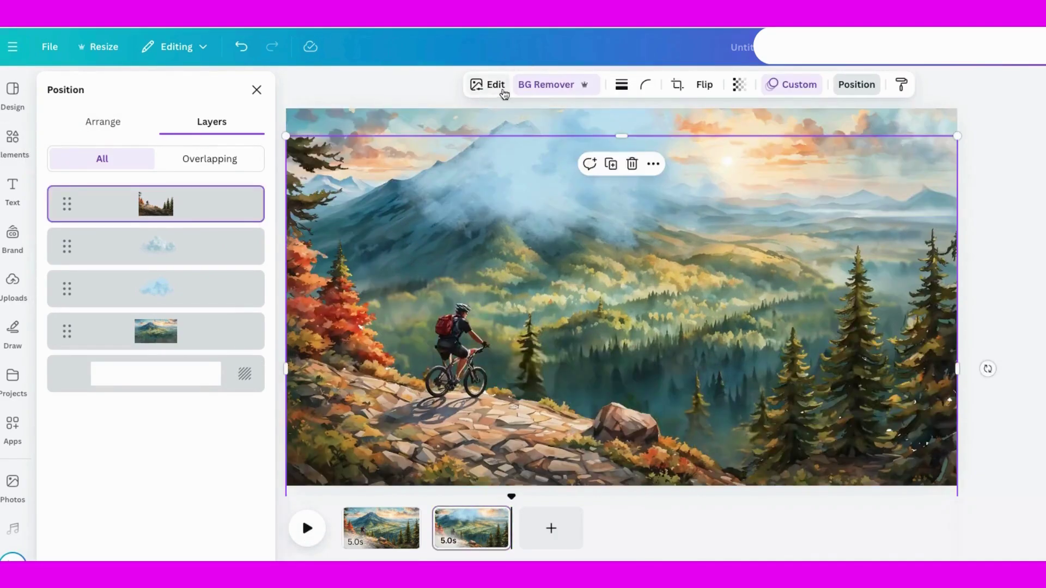
pyautogui.click(489, 85)
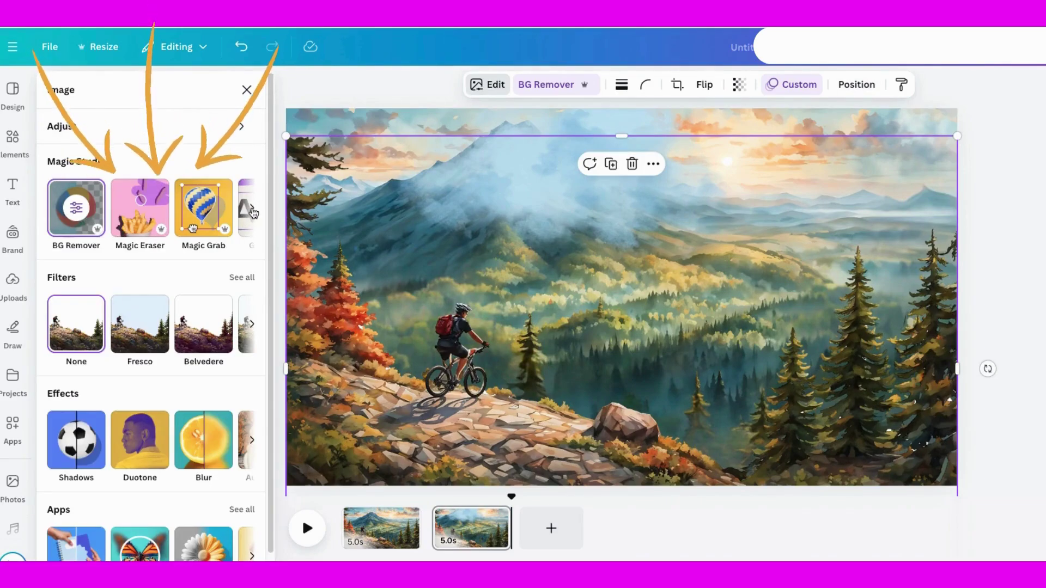
pyautogui.click(252, 212)
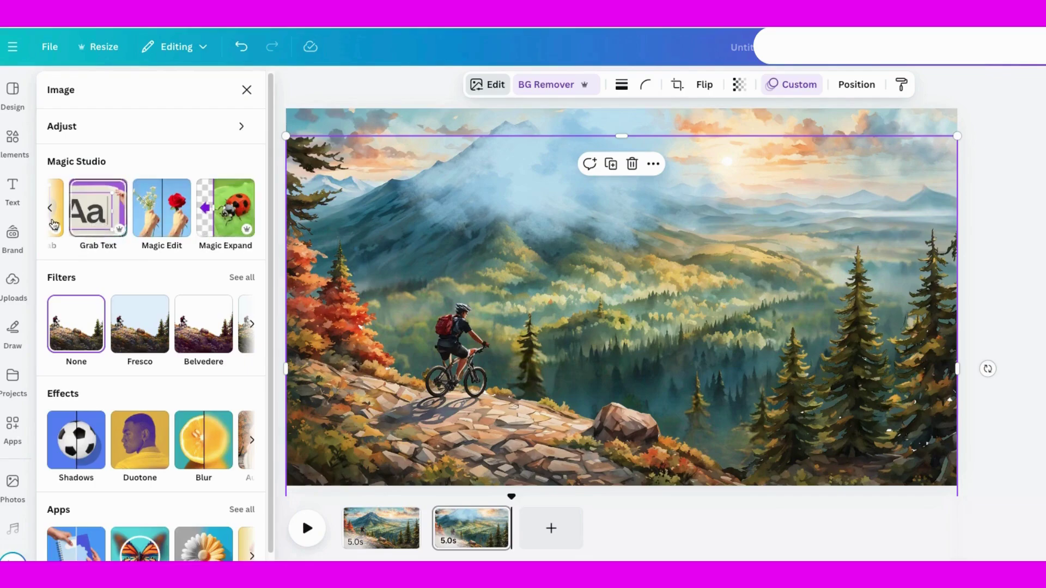
pyautogui.click(49, 211)
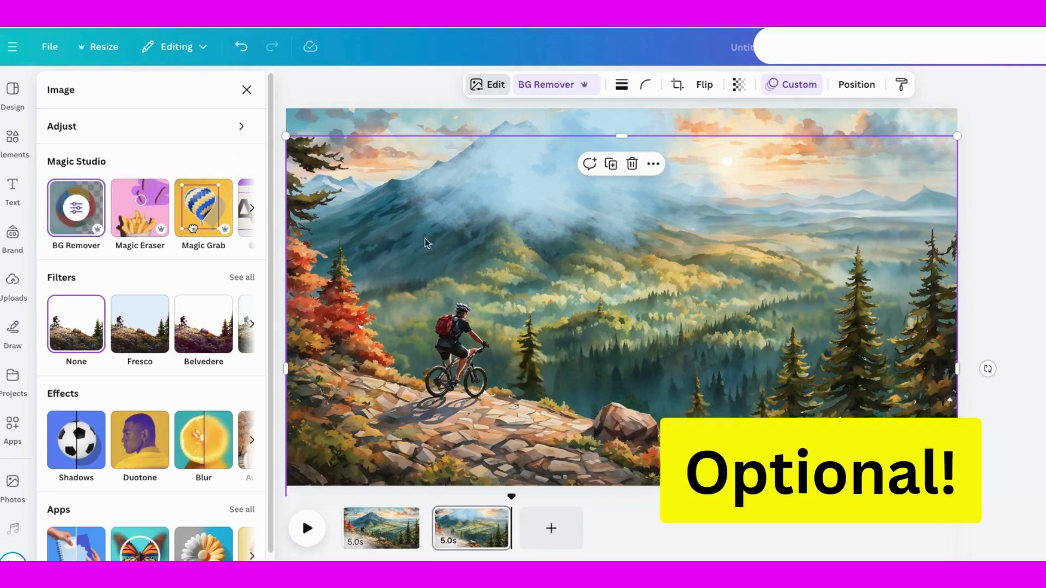
pyautogui.click(378, 526)
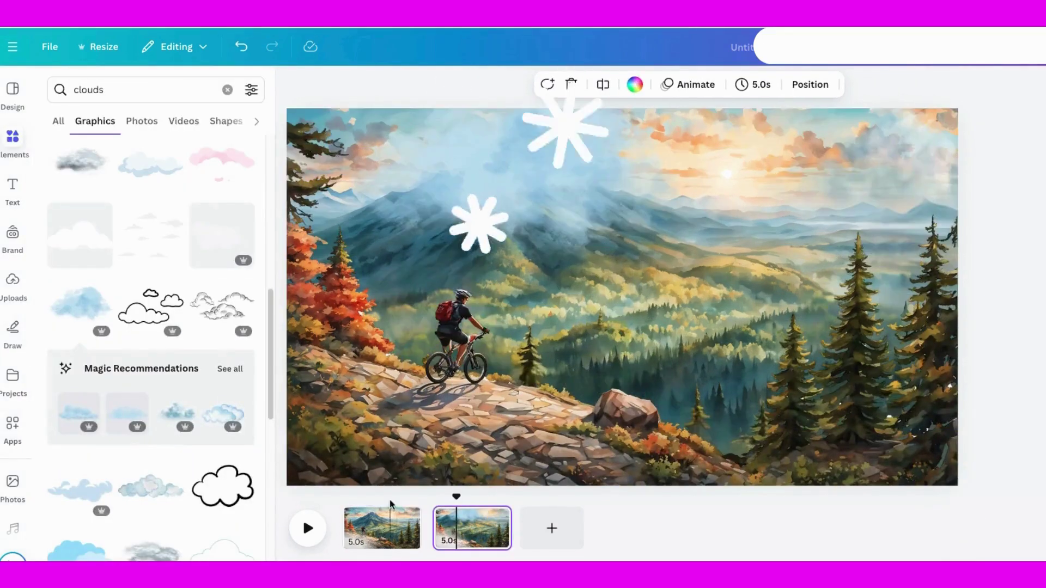
# Step: Play page 2 to watch the clouds drift behind the mountain biker scene
pyautogui.click(303, 528)
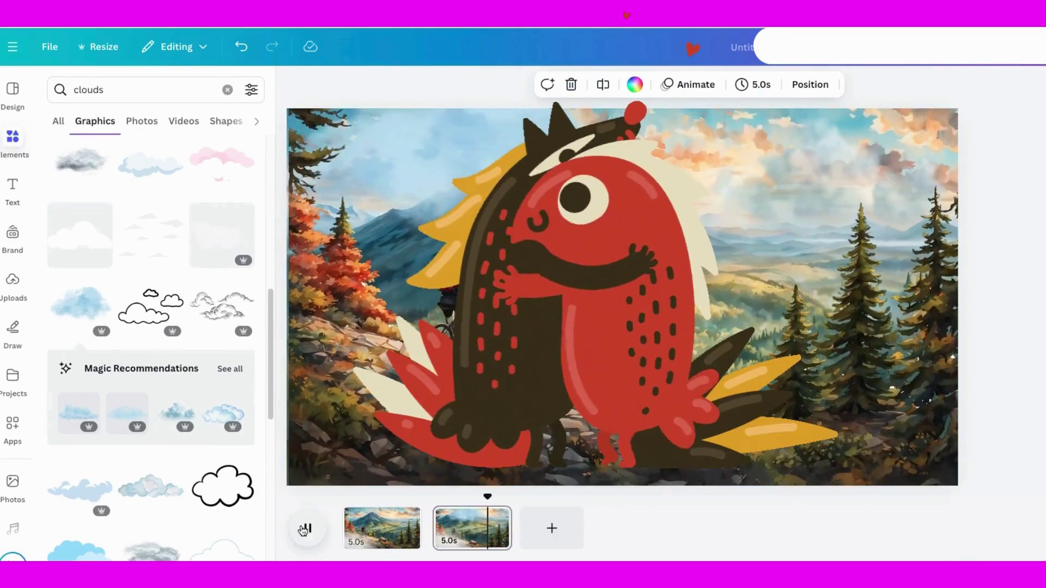